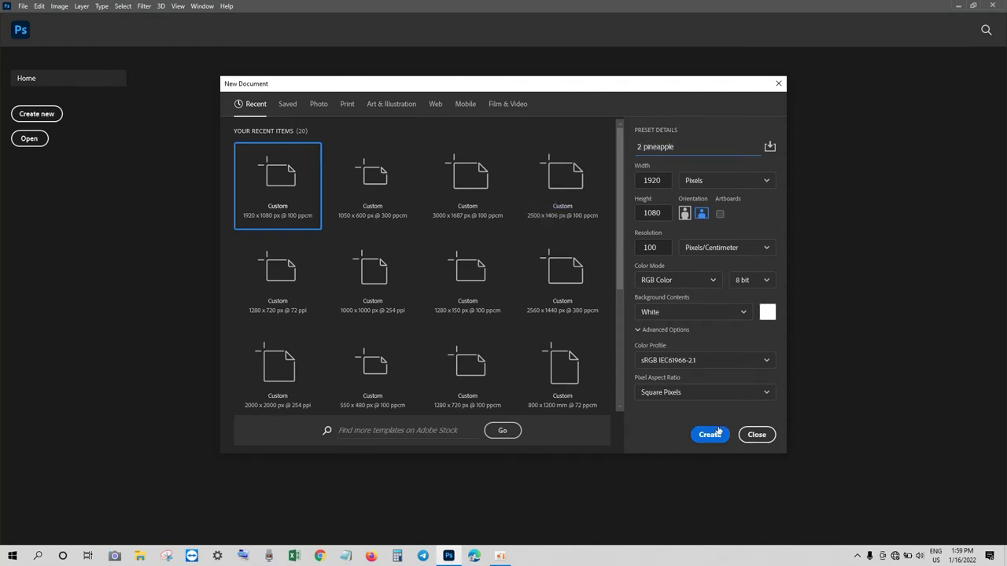
Create a 1920×1080 white document and fill a 575×720 near-black rectangle on Layer 1, left of centre.
key("Return")
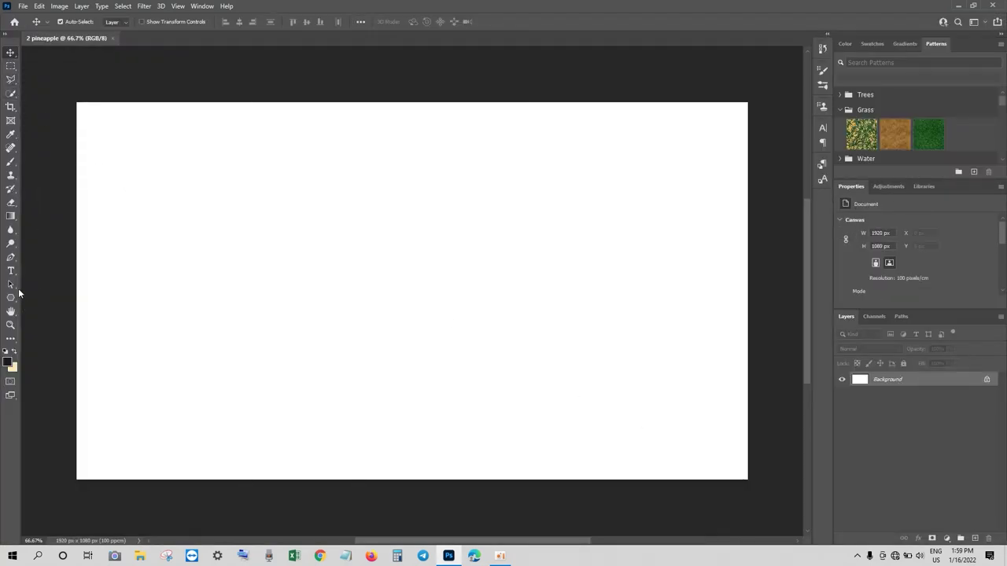
left_click(10, 66)
mouse_move(179, 169)
left_mouse_down()
mouse_move(364, 338)
mouse_move(380, 421)
left_mouse_up()
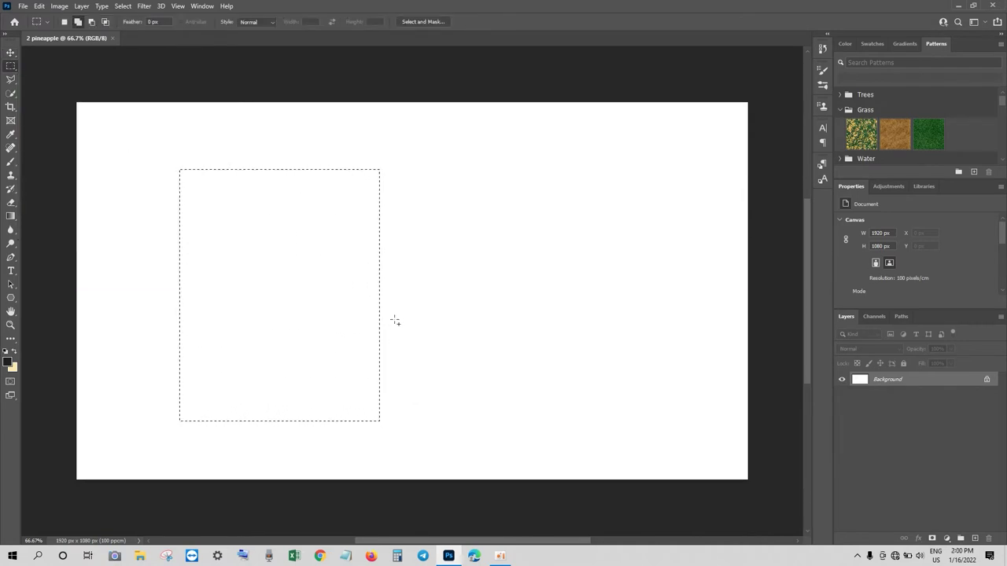
key("ctrl+j")
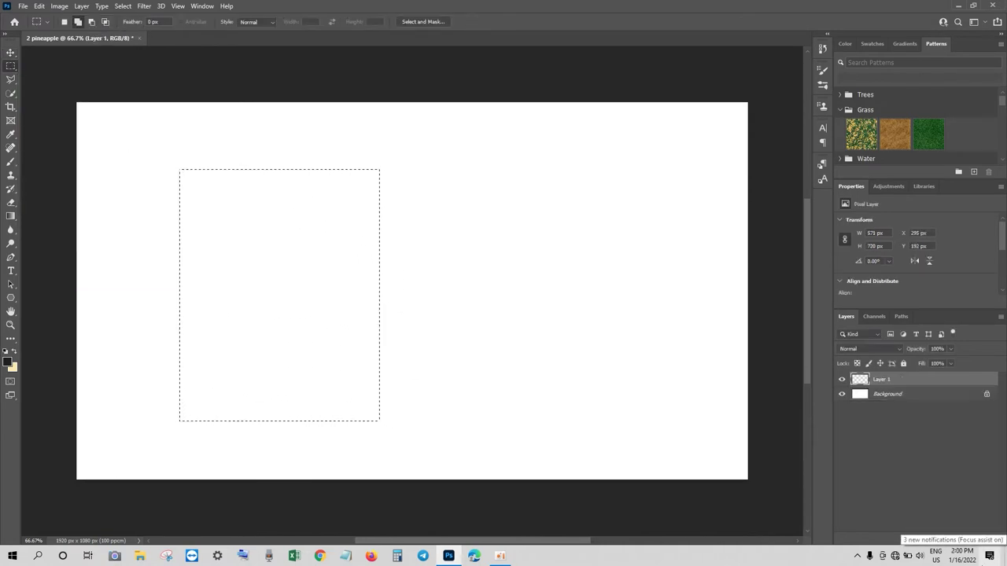
key("x")
key("ctrl+BackSpace")
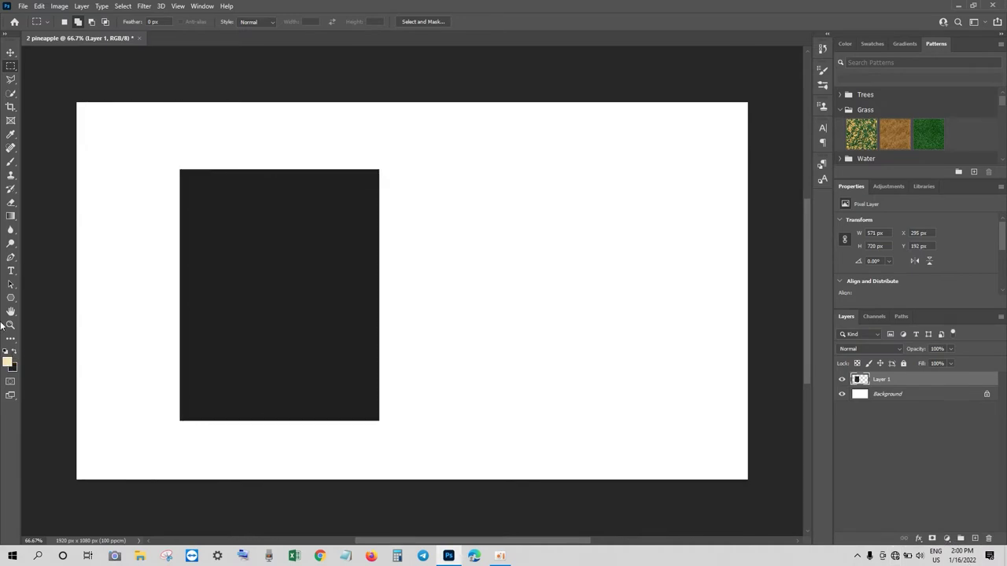
key("v")
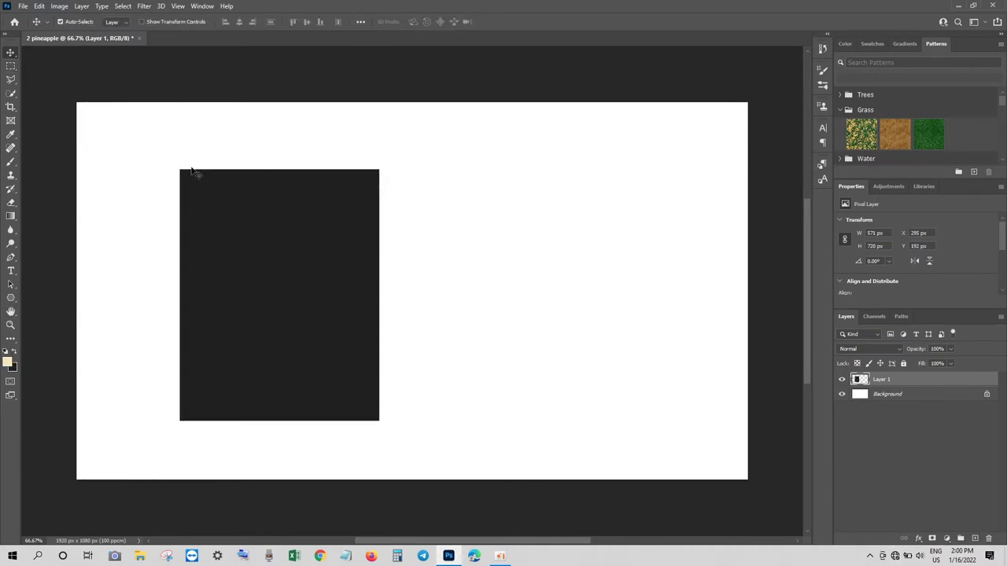
left_click(11, 66)
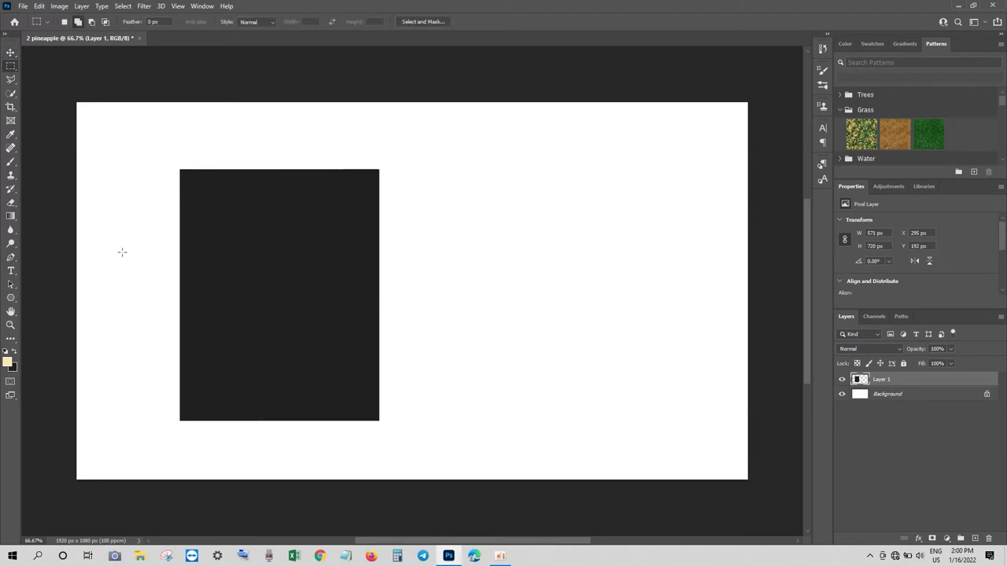
Draw a corner-to-corner diagonal Pen path across the rectangle and set the foreground to white (ffffff).
key("p")
left_click(181, 172)
left_click(378, 421)
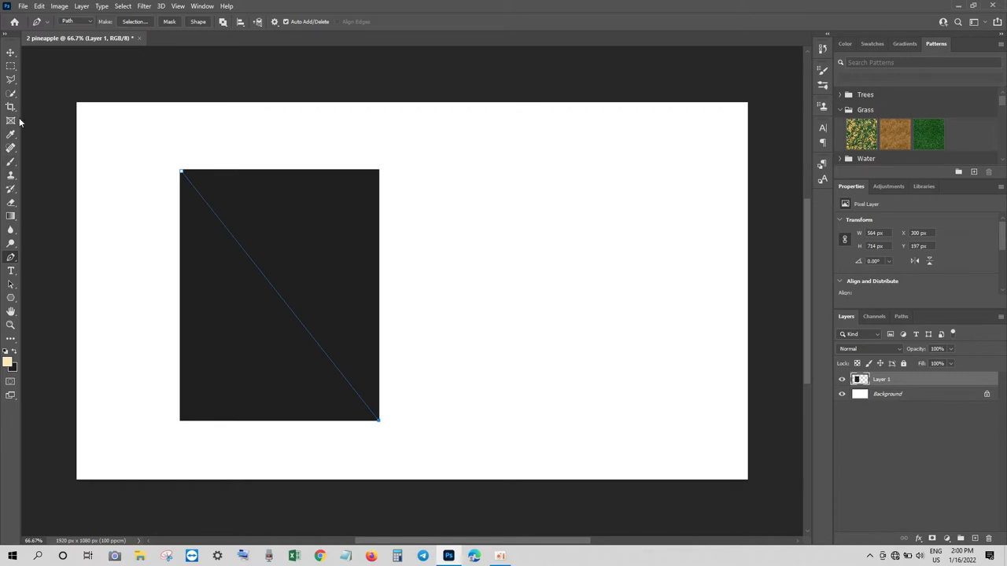
left_click(7, 362)
type("ffffff")
key("Return")
Set up a 15 px Hard Round brush.
right_click(10, 161)
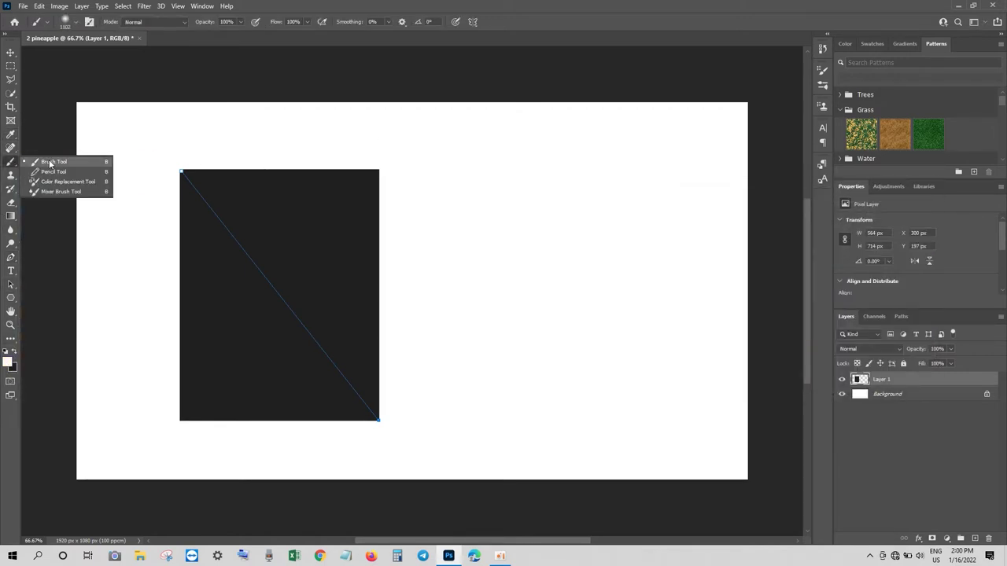
left_click(49, 163)
key("bracketleft")
key("bracketleft")
key("bracketleft")
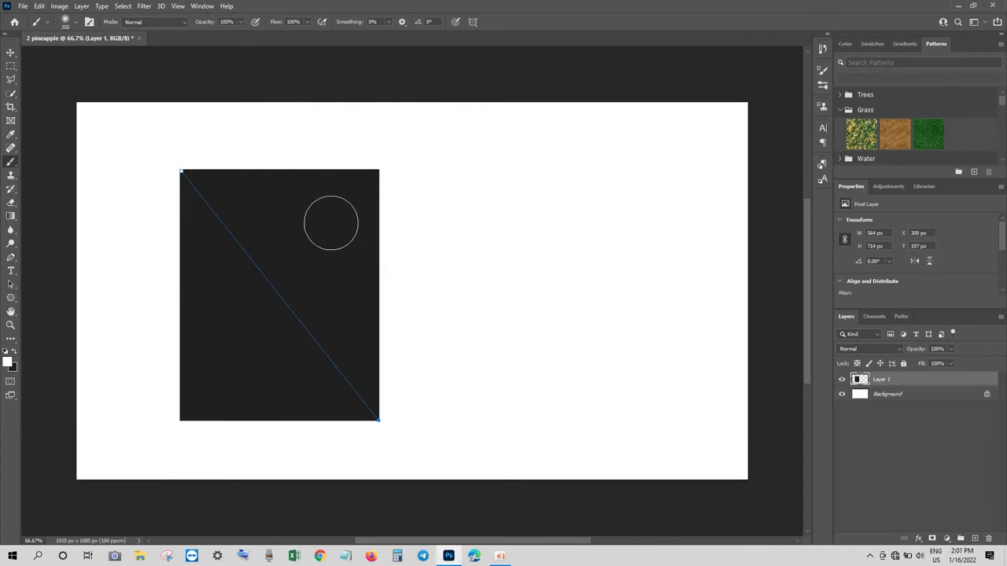
left_click(75, 21)
type("15")
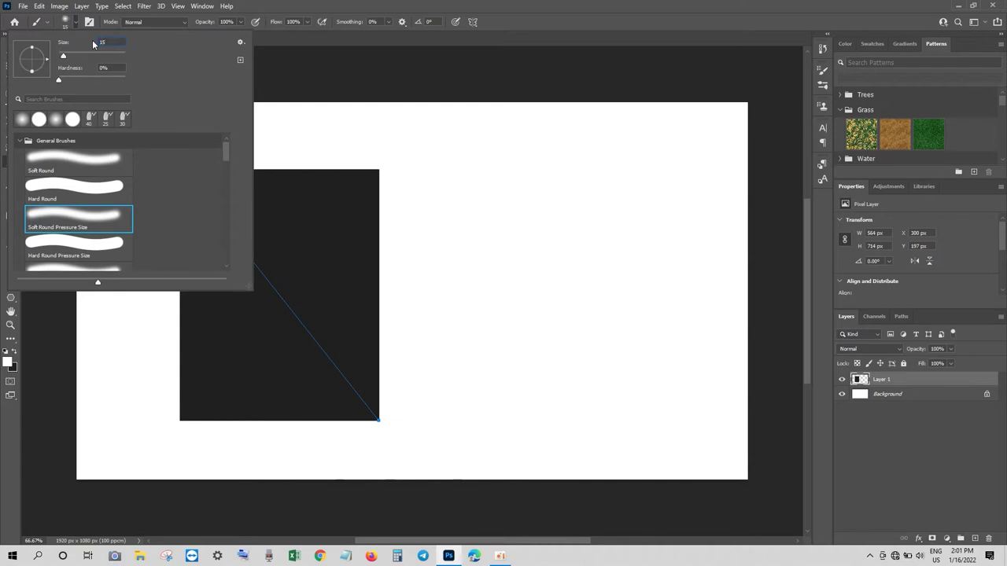
key("Return")
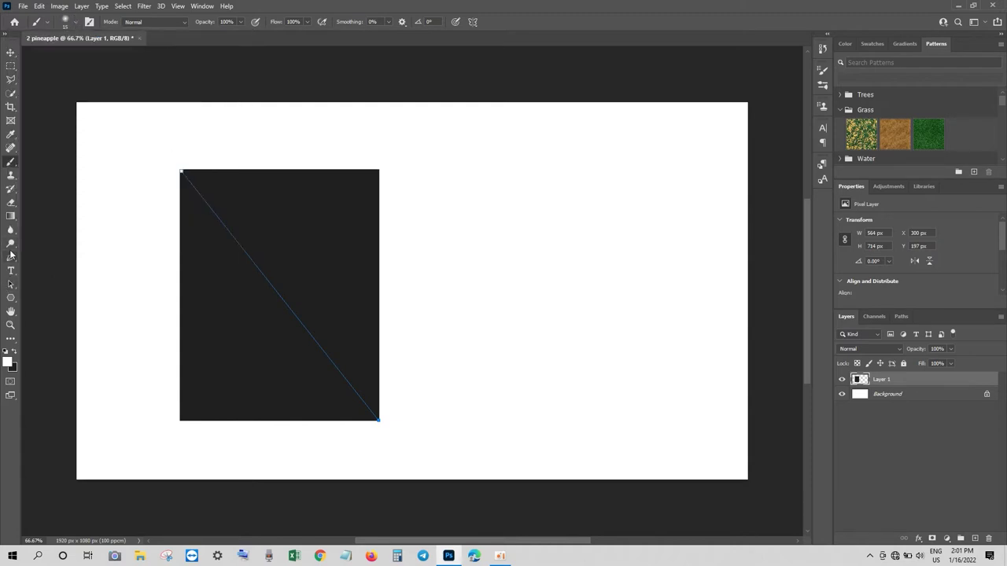
left_click(76, 22)
left_click(76, 188)
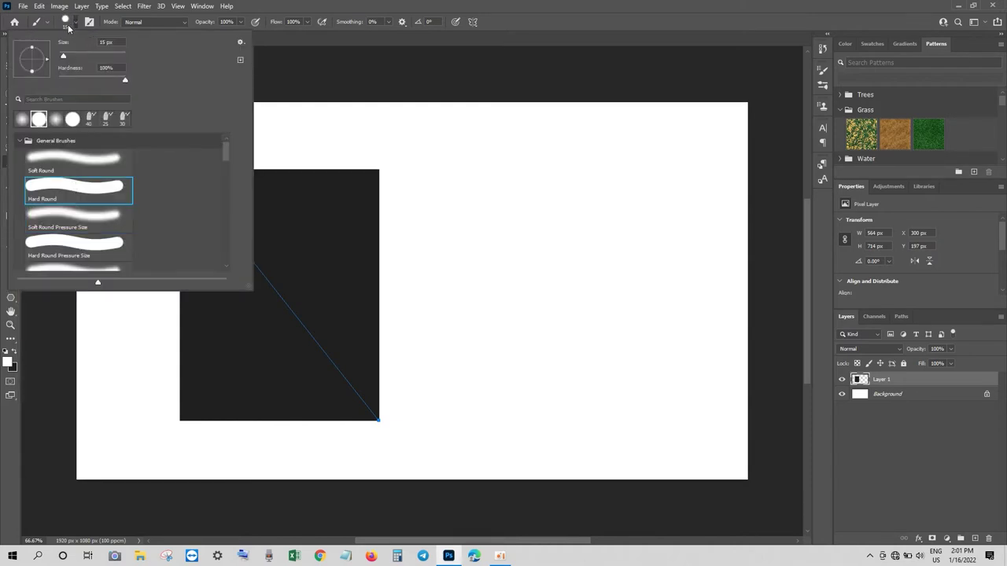
key("Return")
right_click(274, 291)
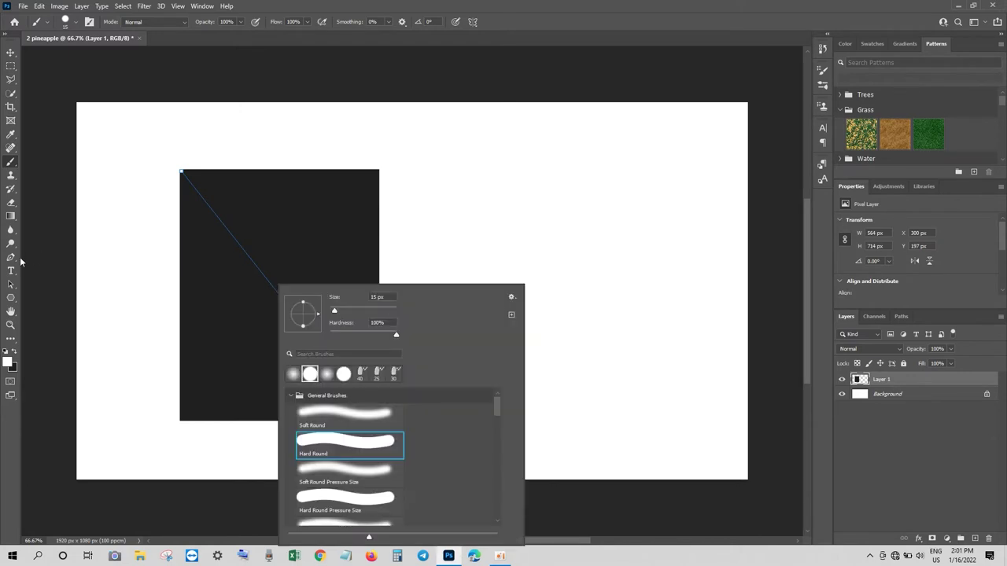
Stroke the diagonal path in white on a new Layer 2.
left_click(10, 258)
right_click(279, 298)
key("Escape")
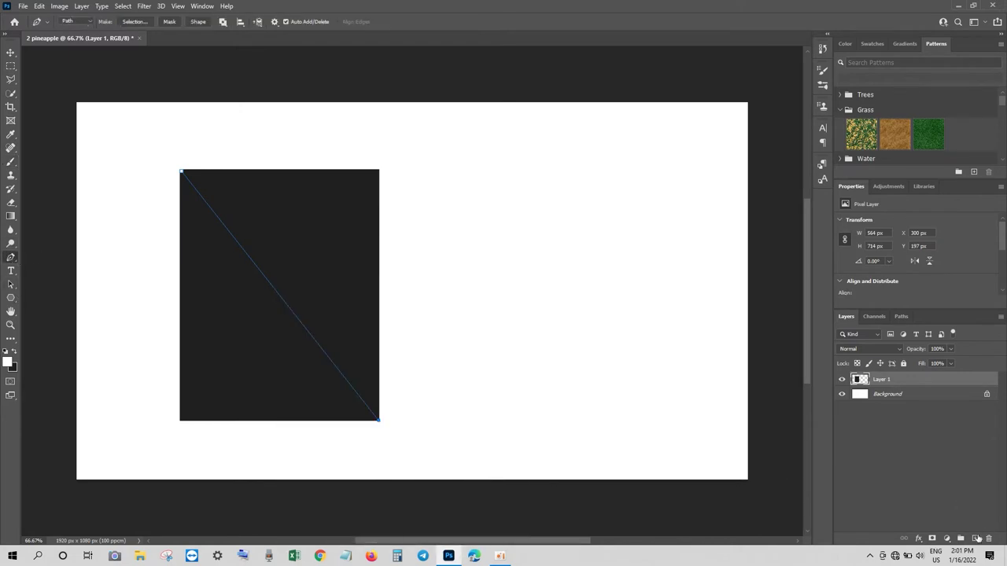
right_click(241, 247)
left_click(295, 324)
left_click(568, 173)
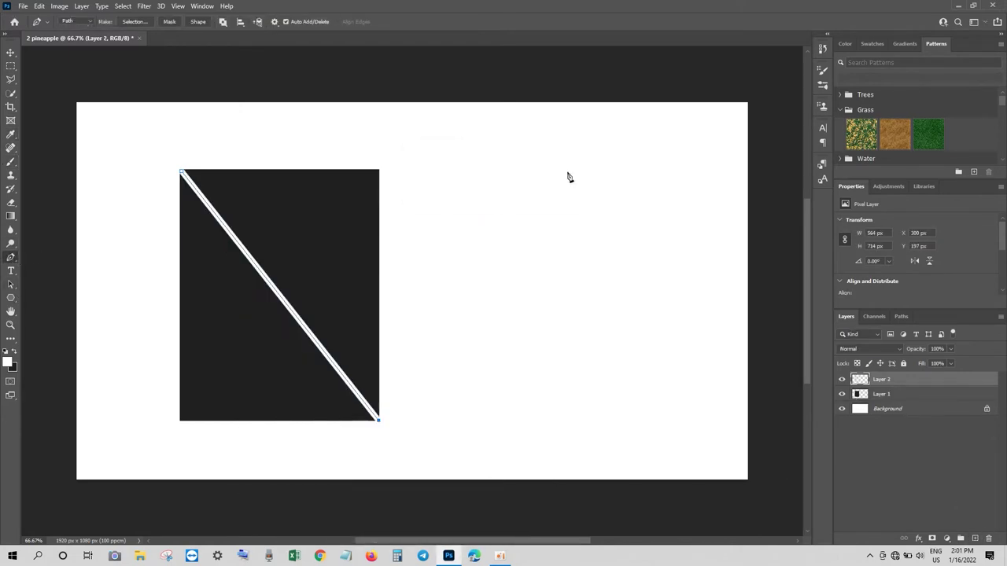
right_click(218, 221)
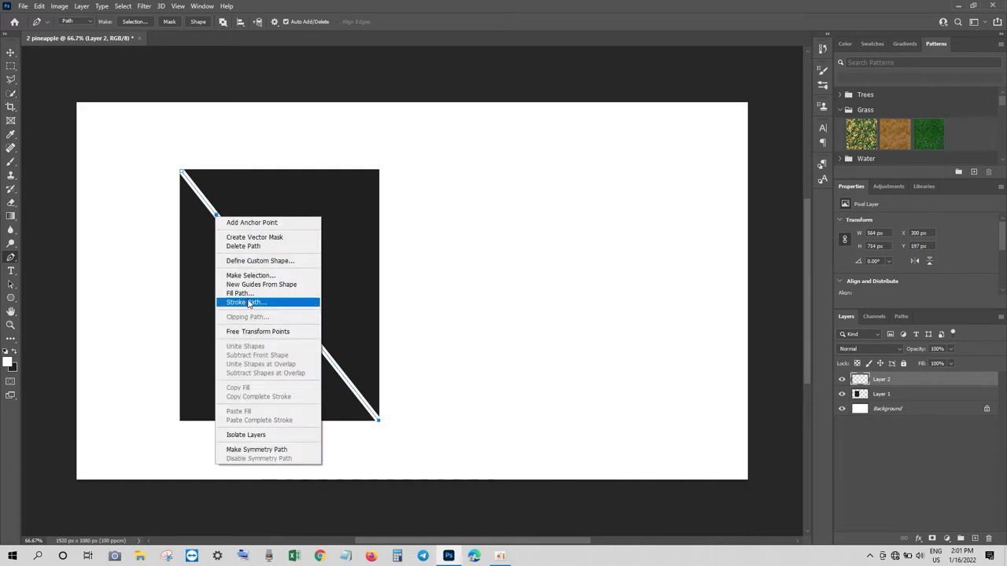
left_click(248, 304)
left_click(10, 53)
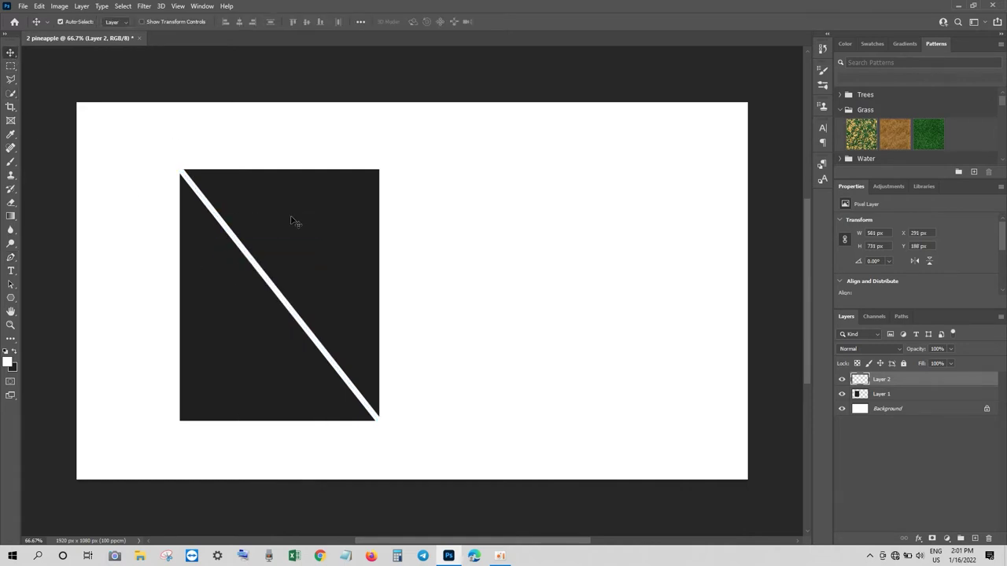
Warp the white stripe into an S-curve.
key("ctrl+t")
right_click(269, 229)
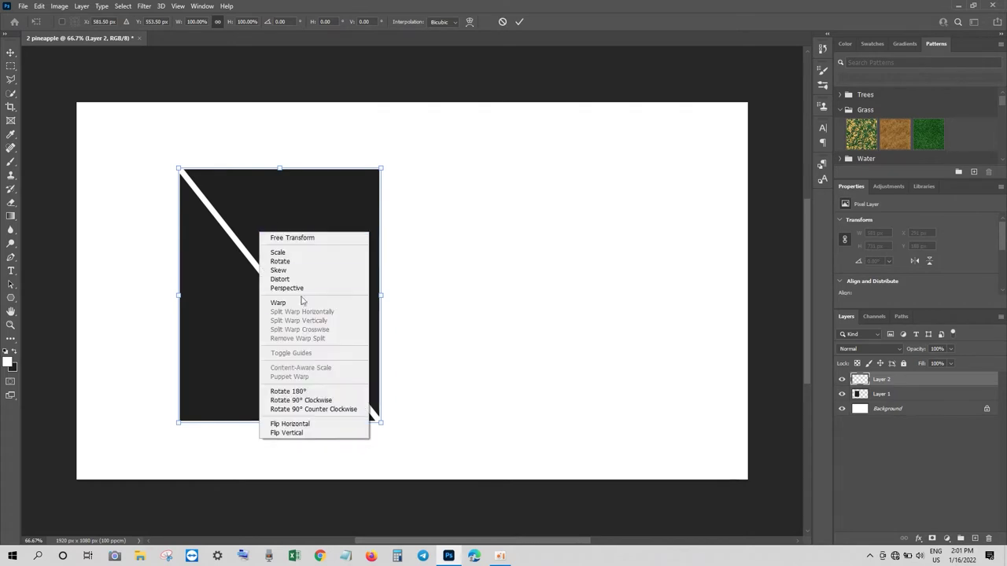
left_click(304, 305)
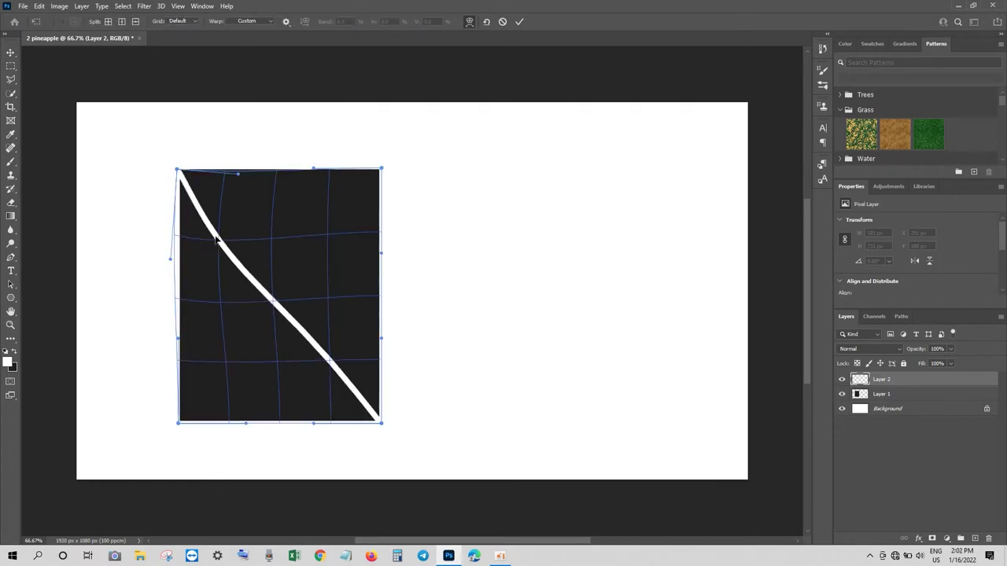
left_click_drag(216, 240, 322, 345)
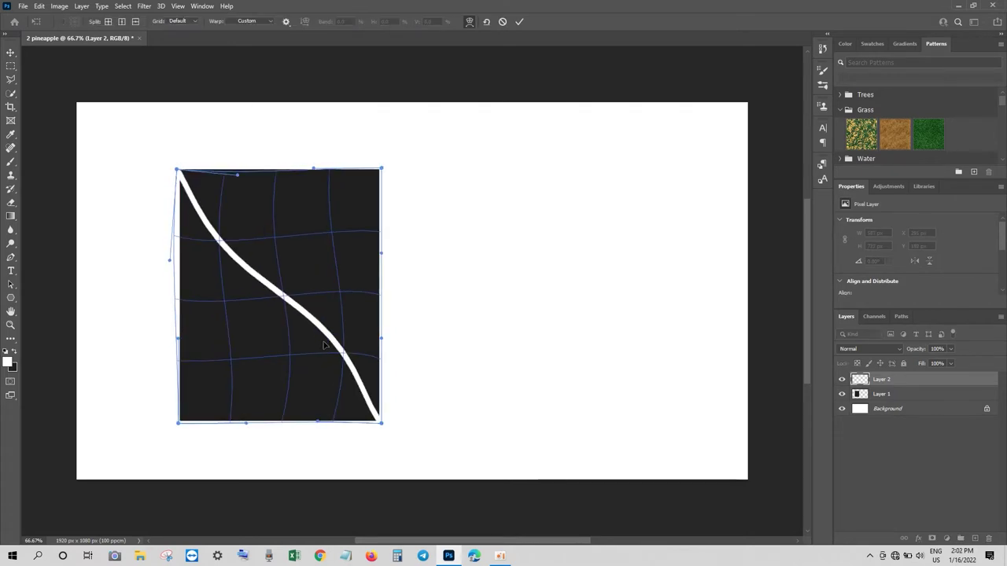
key("Return")
Duplicate the curved stripe, move it up-right and warp its corners inward.
key("ctrl+j")
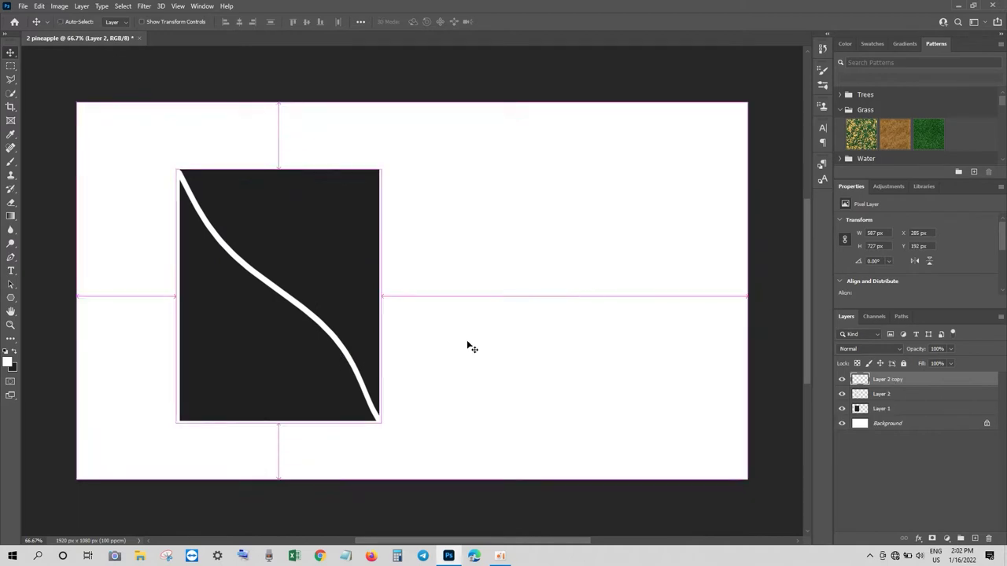
key("ctrl+t")
left_click_drag(276, 293, 299, 270)
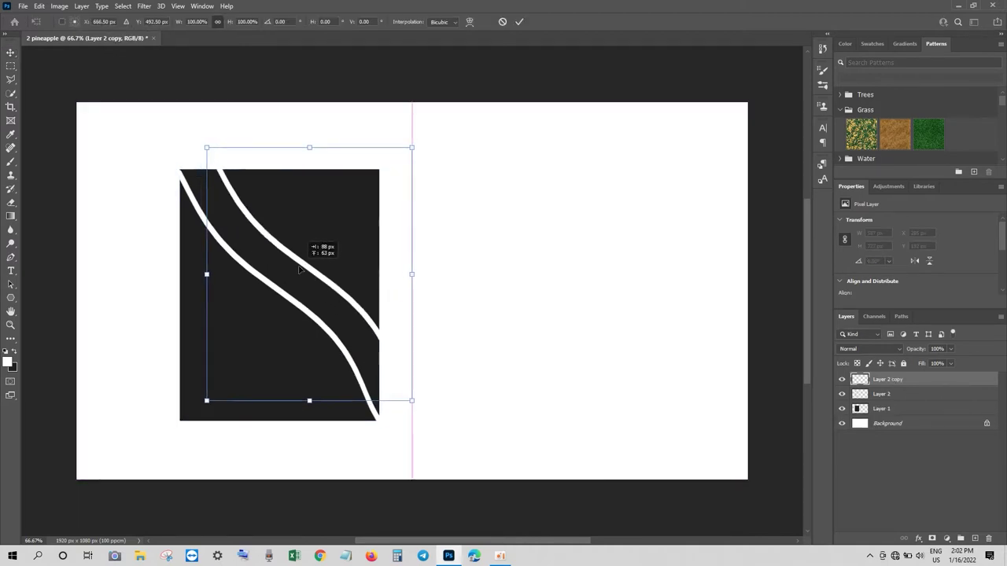
right_click(222, 162)
left_click(259, 228)
mouse_move(206, 147)
left_mouse_down()
mouse_move(183, 161)
mouse_move(202, 165)
left_mouse_up()
left_click_drag(413, 400, 379, 392)
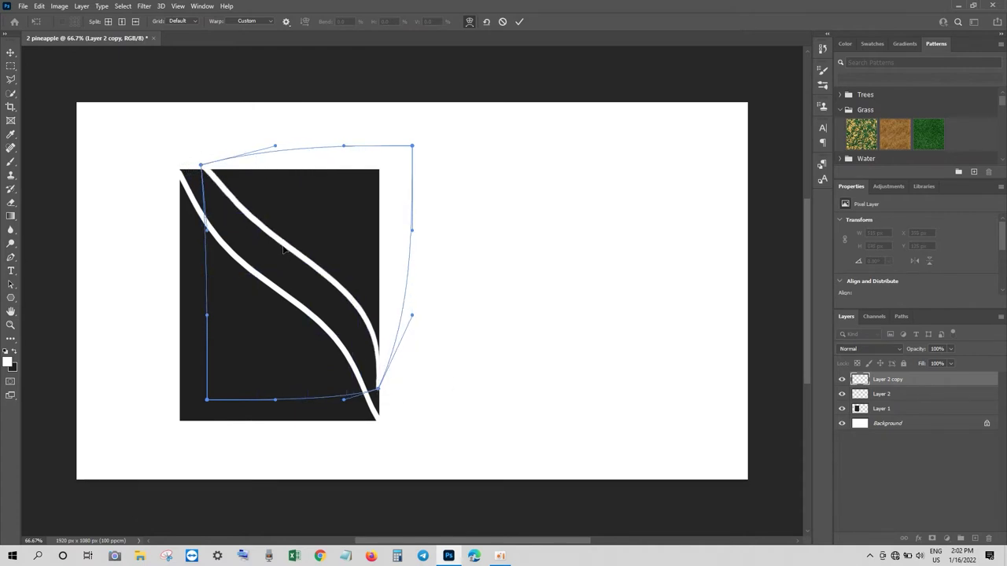
key("Return")
Add a third stripe copy further up-right, shrunk to about 84% and warped.
key("ctrl+j")
key("ctrl+t")
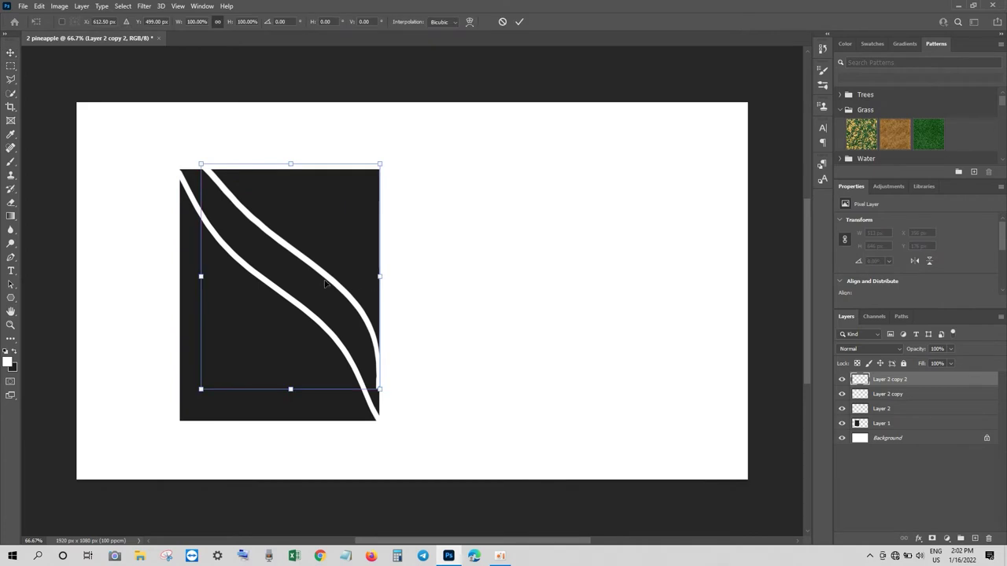
left_click_drag(326, 284, 343, 248)
left_click_drag(399, 128, 367, 157)
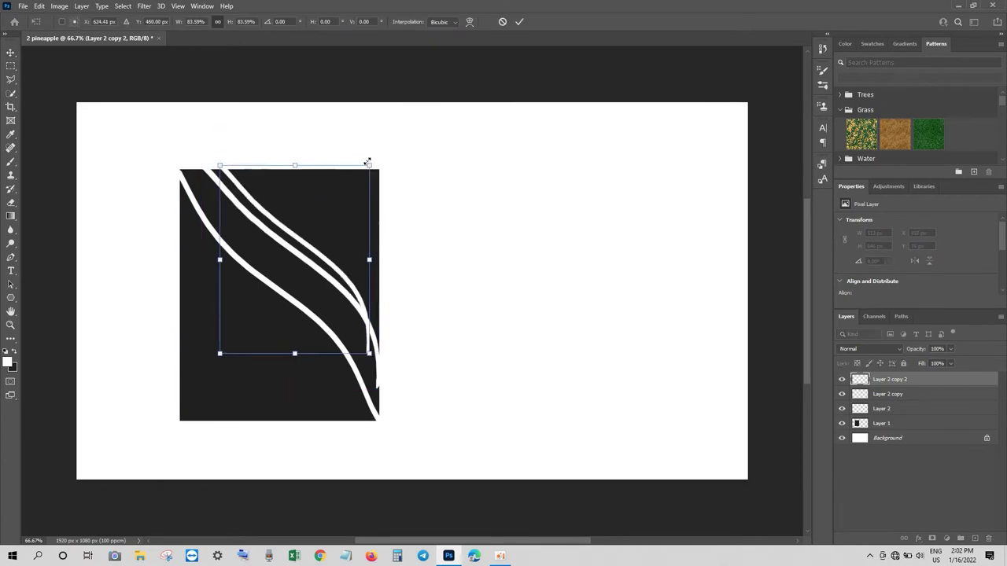
left_click_drag(342, 215, 364, 203)
right_click(240, 153)
left_click(281, 231)
left_click_drag(241, 153, 244, 170)
mouse_move(389, 342)
left_mouse_down()
mouse_move(373, 329)
mouse_move(381, 322)
left_mouse_up()
left_click(381, 322)
key("Return")
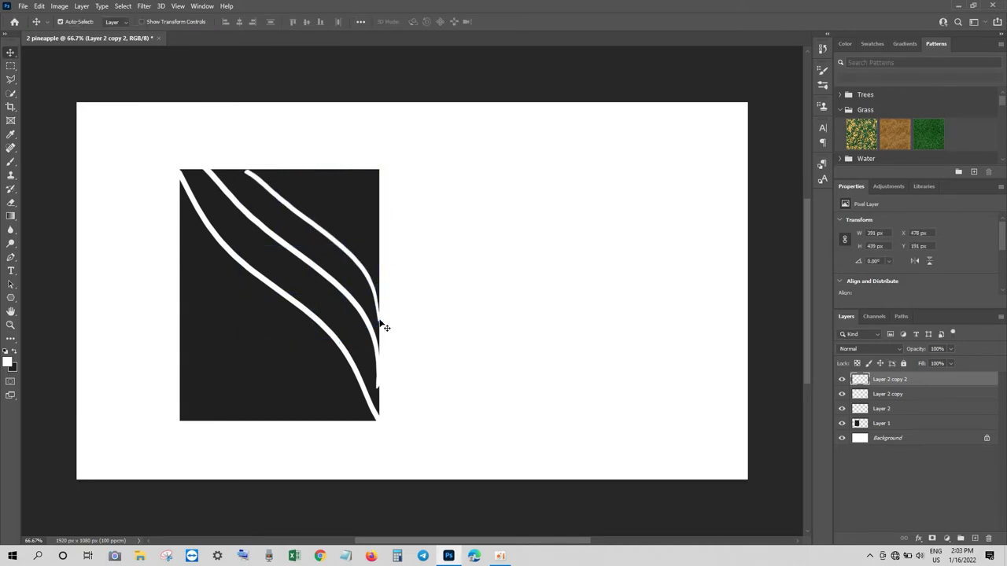
Add a fourth stripe copy up-right, scaled to 82.5% and warped into a curve.
key("ctrl+j")
key("ctrl+t")
left_click_drag(331, 236, 351, 210)
mouse_move(405, 140)
left_mouse_down()
mouse_move(395, 166)
mouse_move(398, 157)
left_mouse_up()
right_click(304, 163)
left_click(325, 236)
left_click_drag(286, 158, 289, 171)
left_click_drag(398, 285, 378, 280)
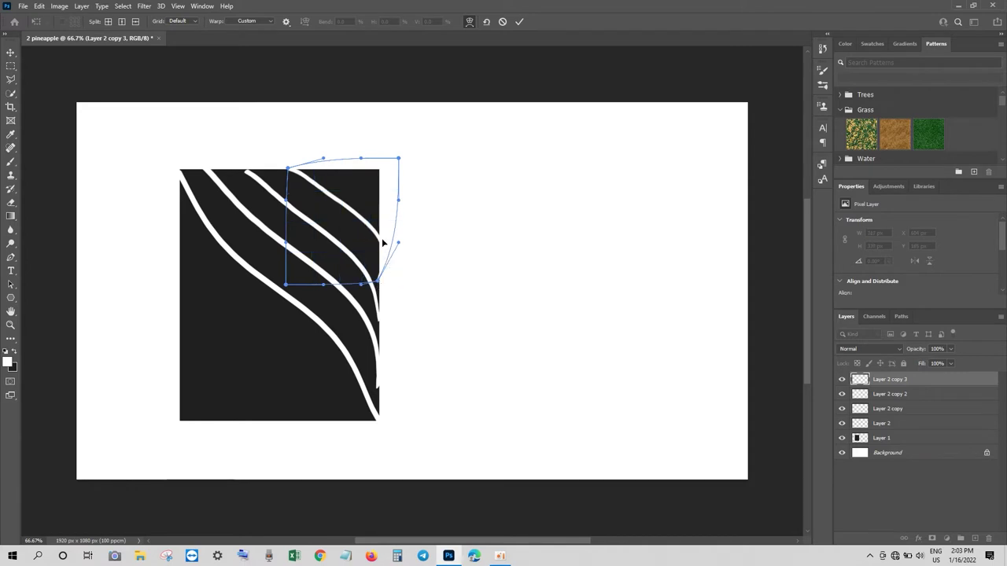
mouse_move(367, 235)
left_mouse_down()
mouse_move(381, 259)
mouse_move(389, 253)
left_mouse_up()
key("Return")
Add a fifth, smaller stripe copy further up-right and warp it.
key("ctrl+alt+t")
mouse_move(398, 148)
left_mouse_down()
mouse_move(375, 176)
mouse_move(371, 220)
mouse_move(382, 232)
left_mouse_up()
right_click(329, 165)
left_click(354, 242)
key("Return")
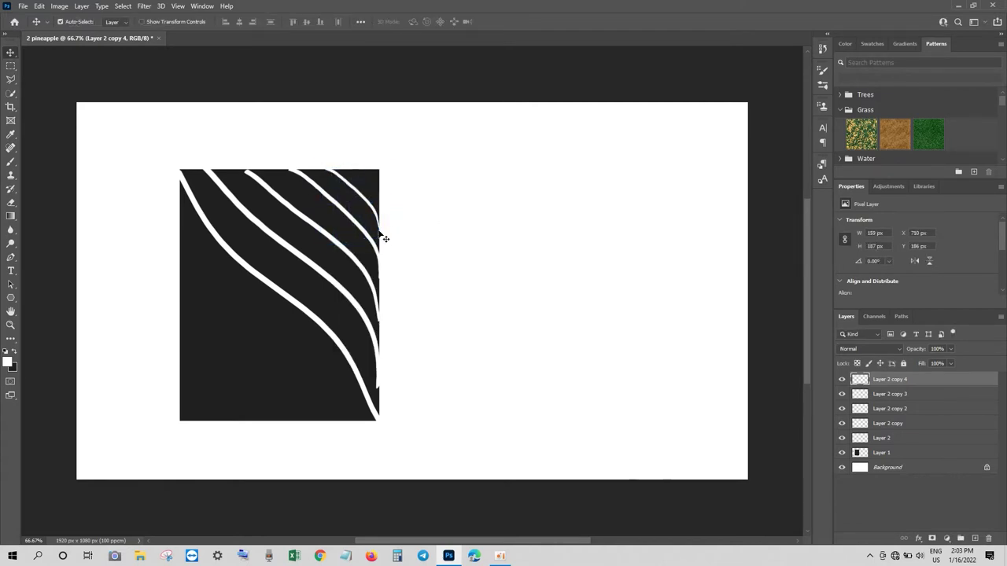
Add a lower stripe moved down-left from the original curve and warp its corners inward.
left_click(239, 265, "alt")
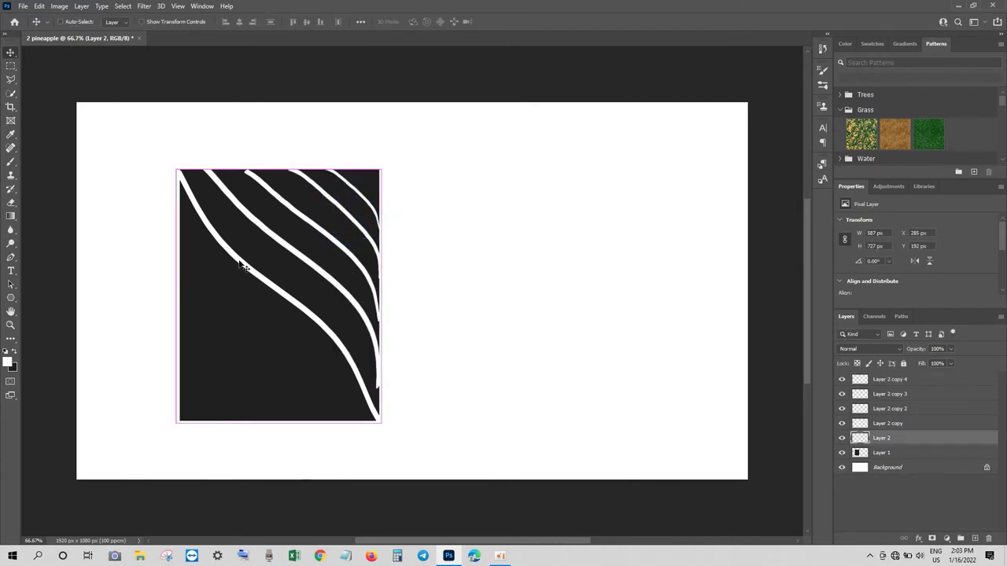
key("ctrl+t")
left_click_drag(241, 262, 227, 305)
right_click(227, 305)
left_click(244, 371)
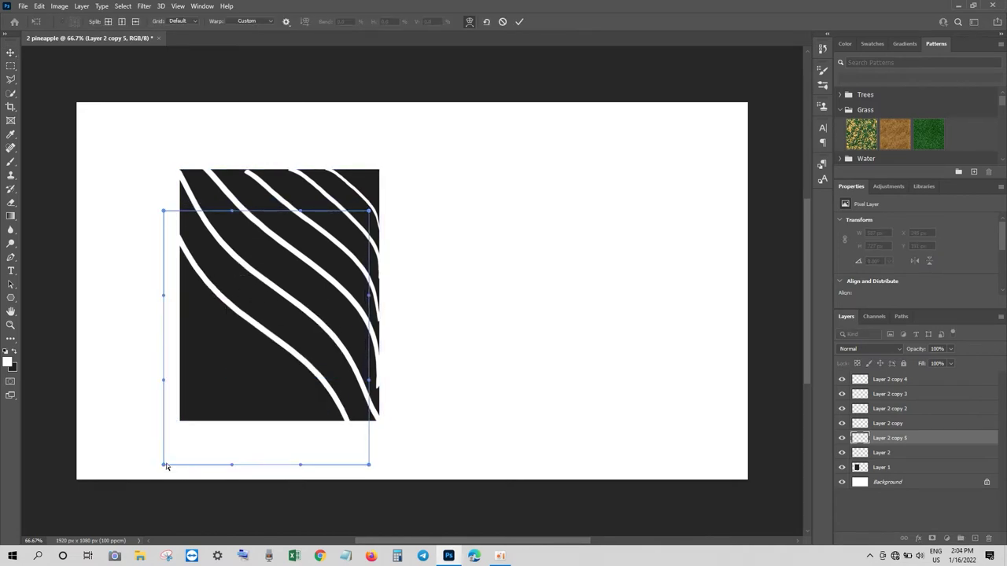
left_click_drag(163, 211, 179, 228)
mouse_move(369, 464)
left_mouse_down()
mouse_move(360, 403)
mouse_move(352, 425)
left_mouse_up()
key("Return")
left_click(351, 425, "alt")
Place another stripe piece further down-left at about 77% and bend its lower-right corner.
key("ctrl+t")
left_click_drag(314, 279, 287, 337)
mouse_move(339, 267)
left_mouse_down()
mouse_move(310, 303)
mouse_move(339, 304)
left_mouse_up()
key("Return")
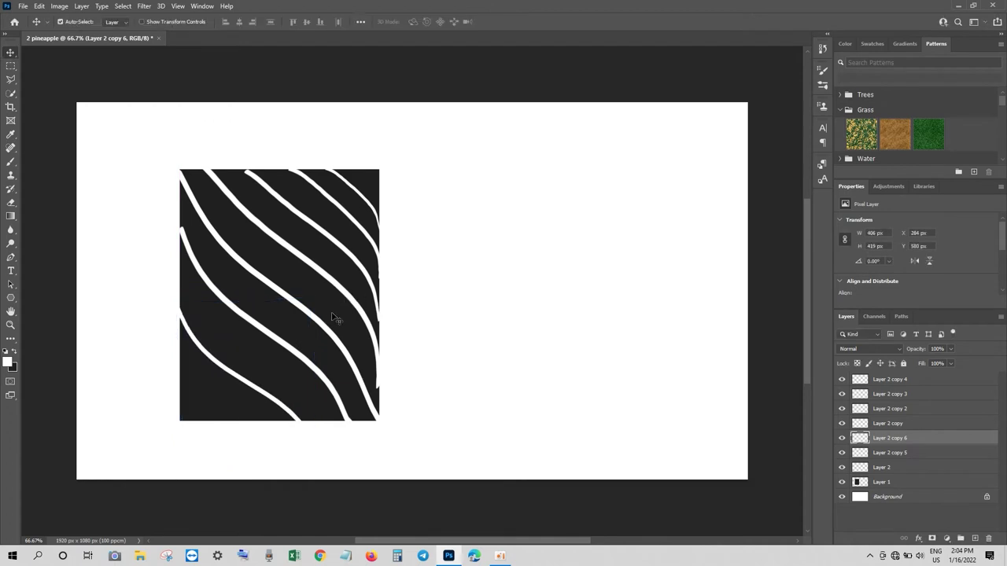
key("ctrl+t")
right_click(288, 140)
left_click(311, 216)
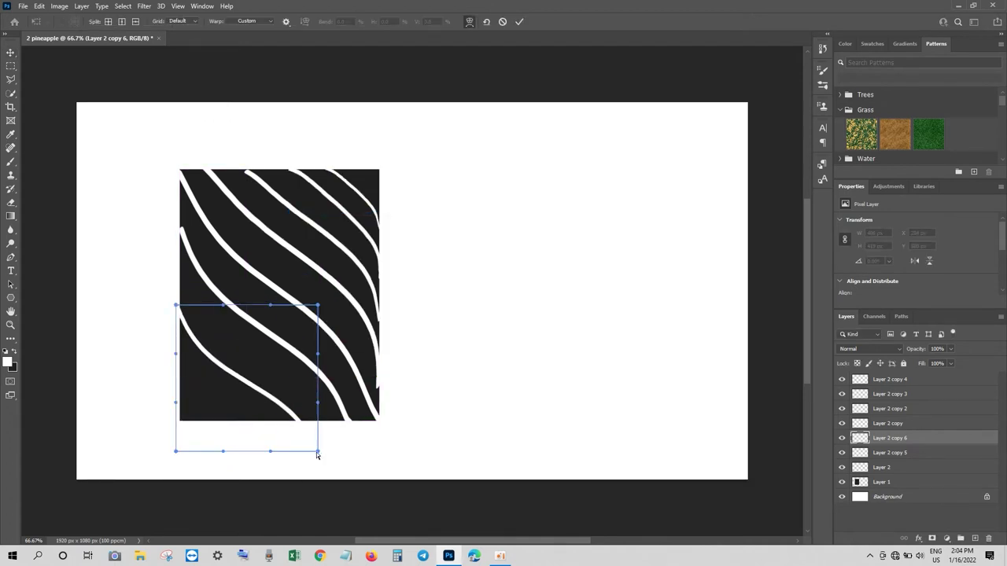
left_click_drag(318, 451, 316, 428)
key("Return")
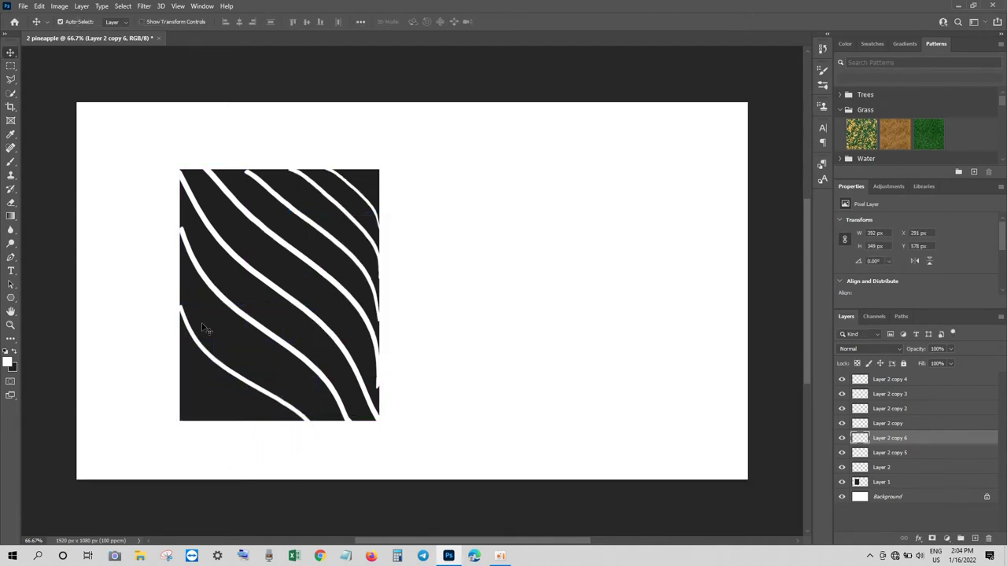
Add a three-quarter-size stripe copy at the square's lower-left and curve it with a warp.
key("ctrl+j")
key("ctrl+t")
left_click_drag(265, 355, 240, 381)
left_click_drag(302, 336, 276, 360)
left_click_drag(252, 393, 266, 384)
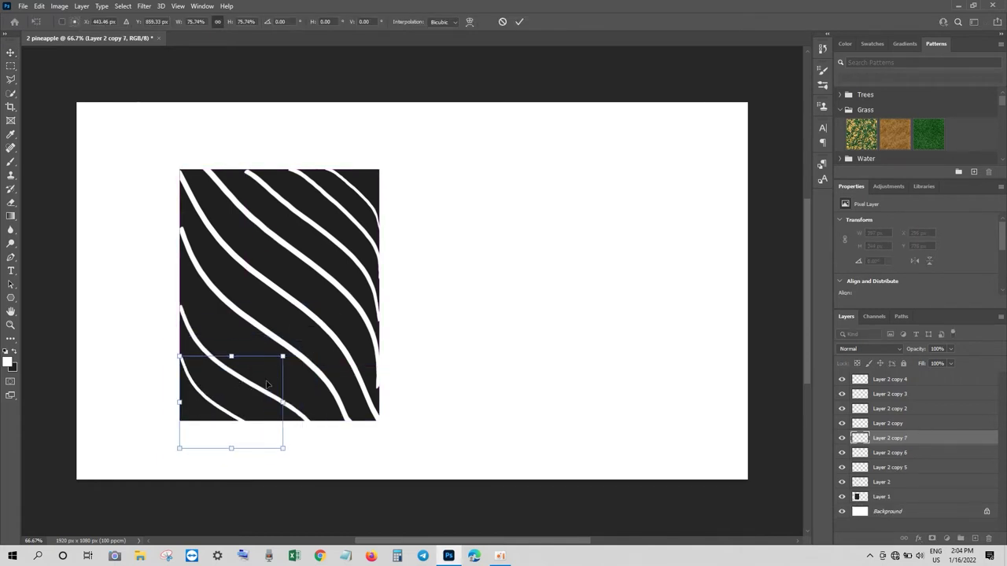
right_click(277, 447)
left_click(315, 307)
left_click_drag(283, 448, 265, 421)
key("Return")
left_click(882, 496)
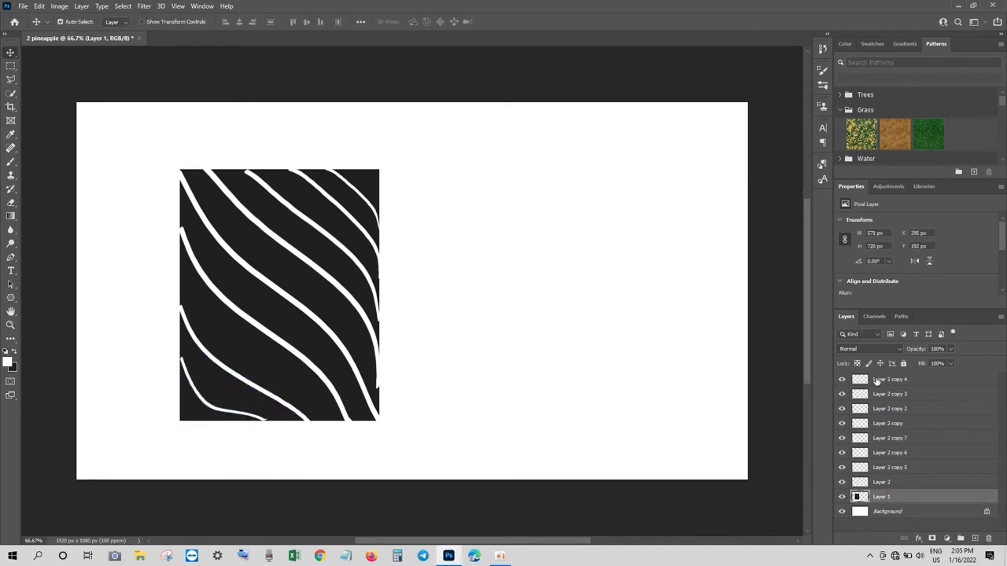
Merge all the white stripe layers into a single layer.
left_click(876, 381, "shift")
key("ctrl+e")
key("ctrl+t")
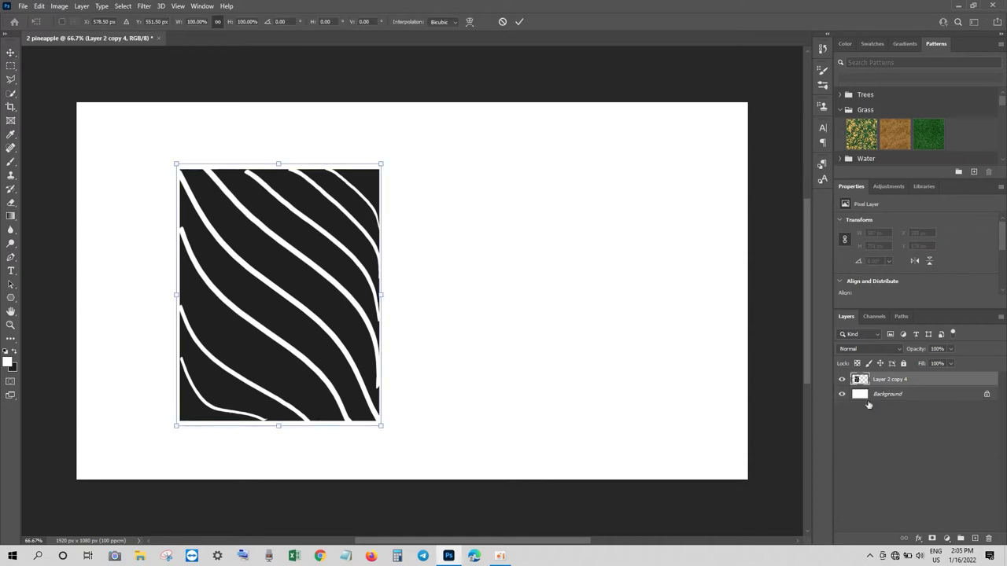
right_click(274, 266)
key("Escape")
key("Escape")
key("ctrl+z")
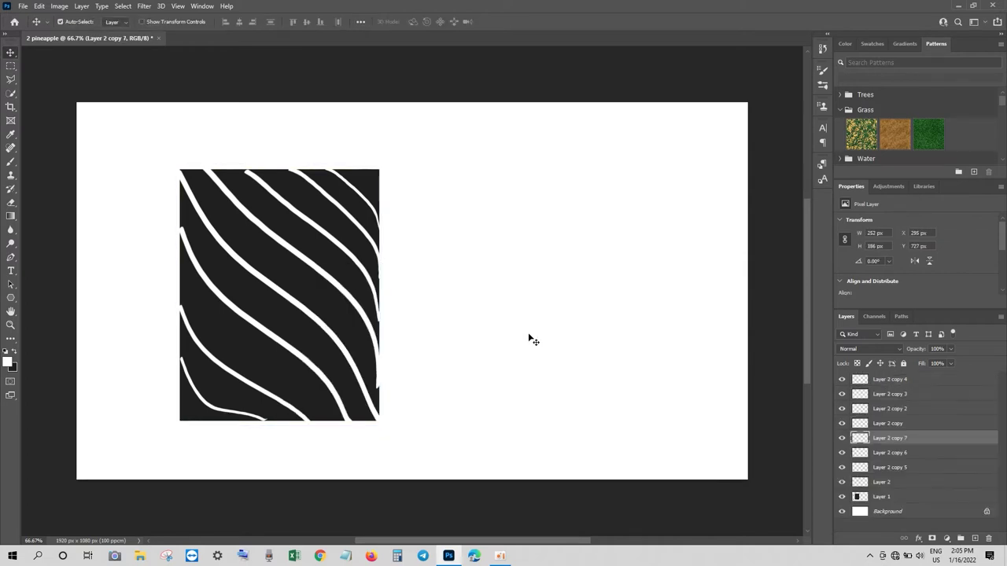
key("ctrl+z")
key("ctrl+shift+z")
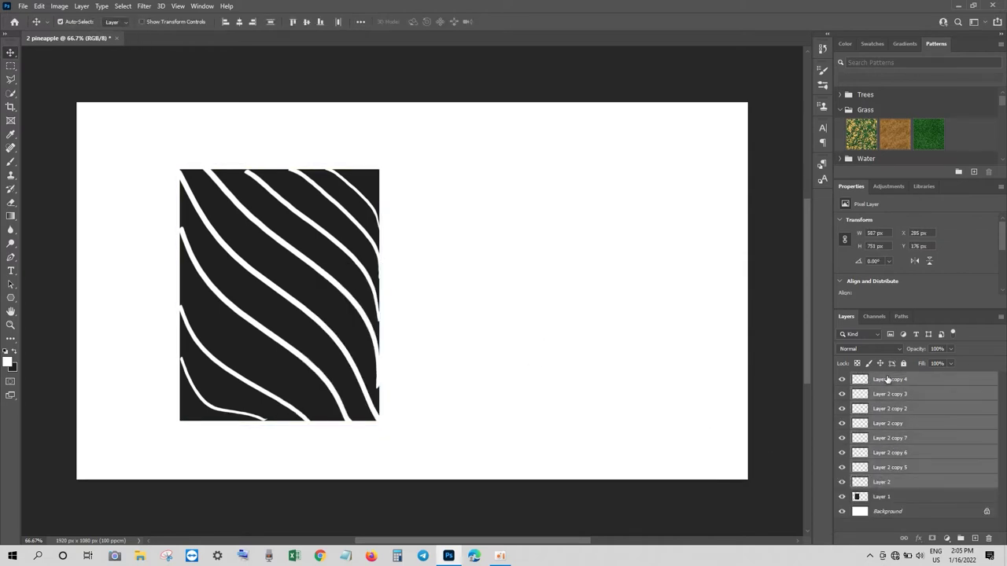
key("ctrl+shift+z")
Duplicate the stripes, flip the copy horizontally and merge down into a crisscross lattice.
key("ctrl+j")
key("ctrl+t")
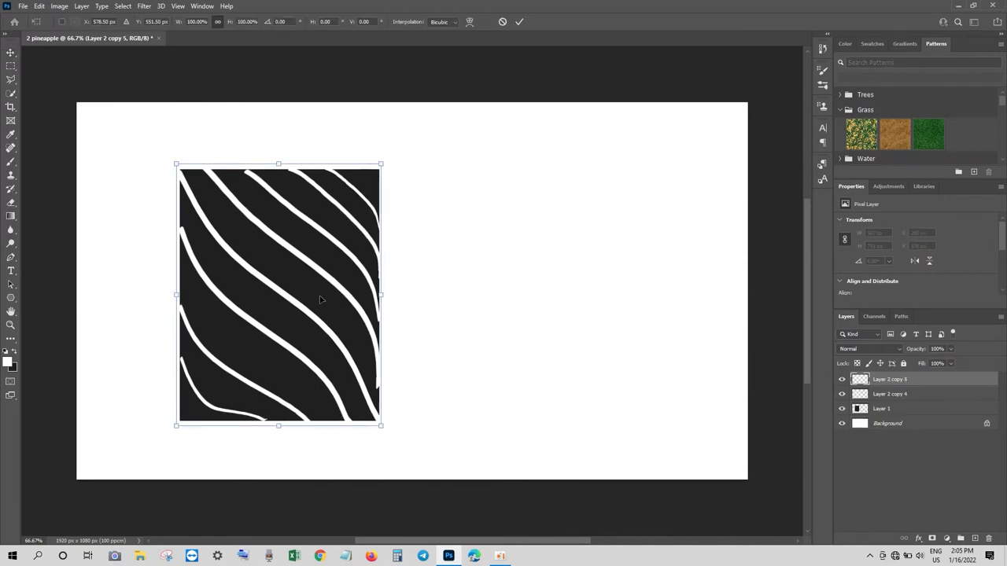
right_click(320, 299)
left_click(338, 485)
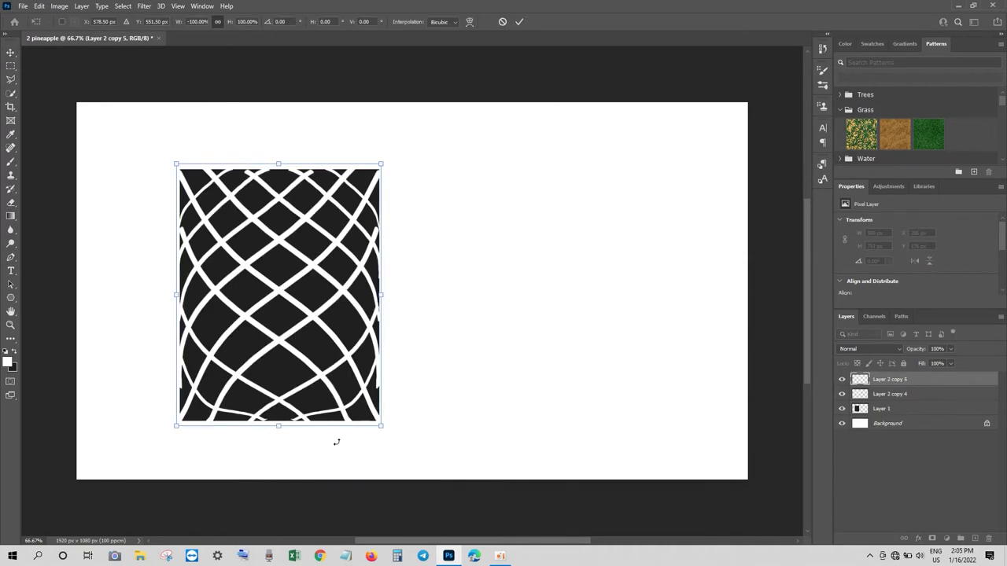
key("Return")
right_click(882, 381)
left_click(787, 414)
Group the lattice with Layer 1 as Group 1, keep a lattice backup above, then merge the group.
left_click(870, 393)
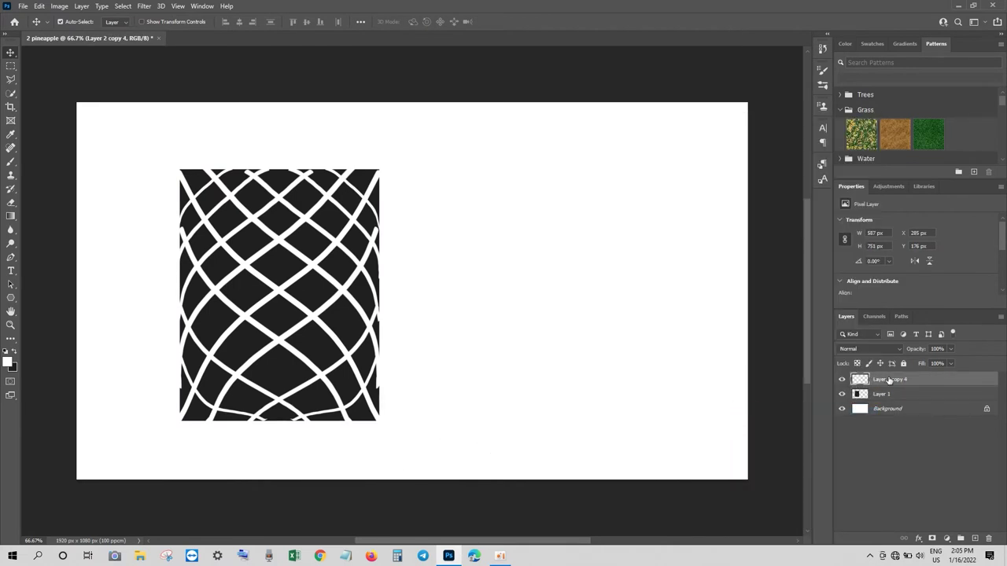
left_click(894, 394, "shift")
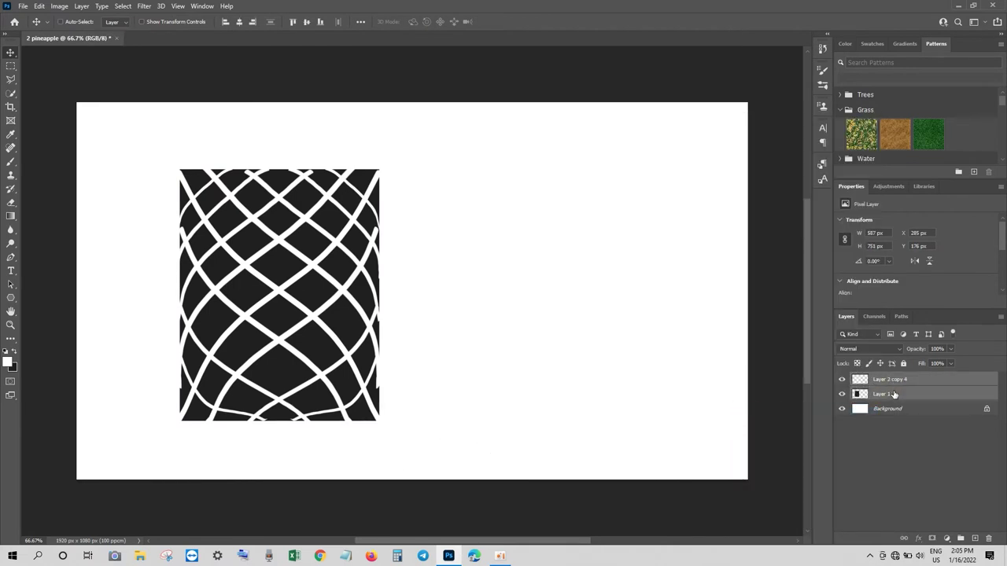
key("ctrl+g")
key("ctrl+t")
key("Return")
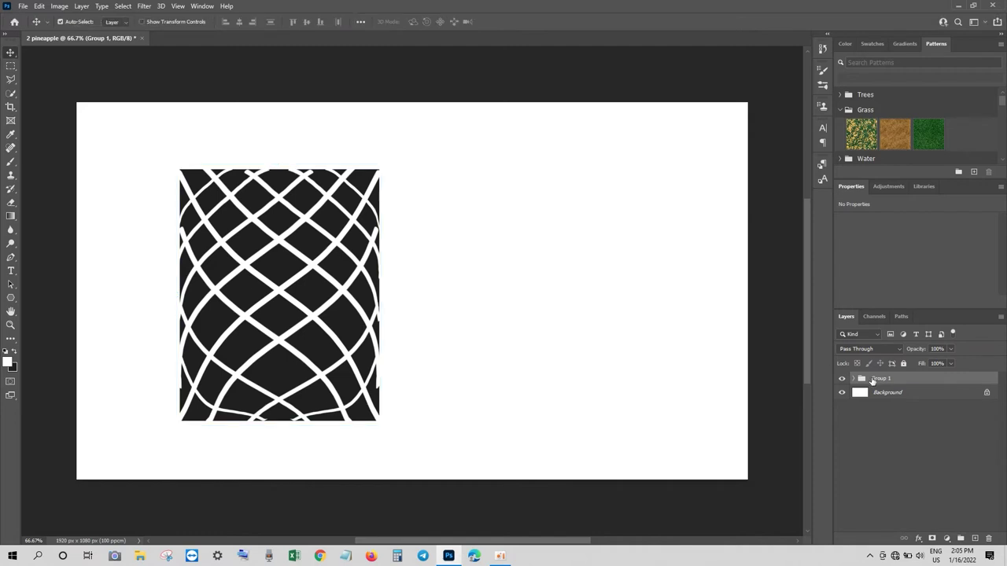
left_click(852, 379)
left_click(881, 393)
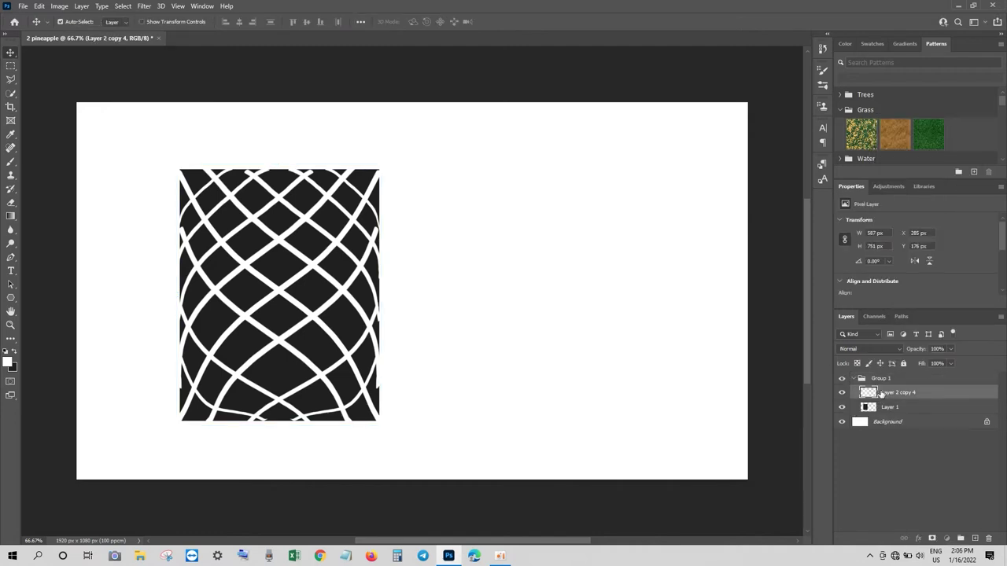
key("ctrl+j")
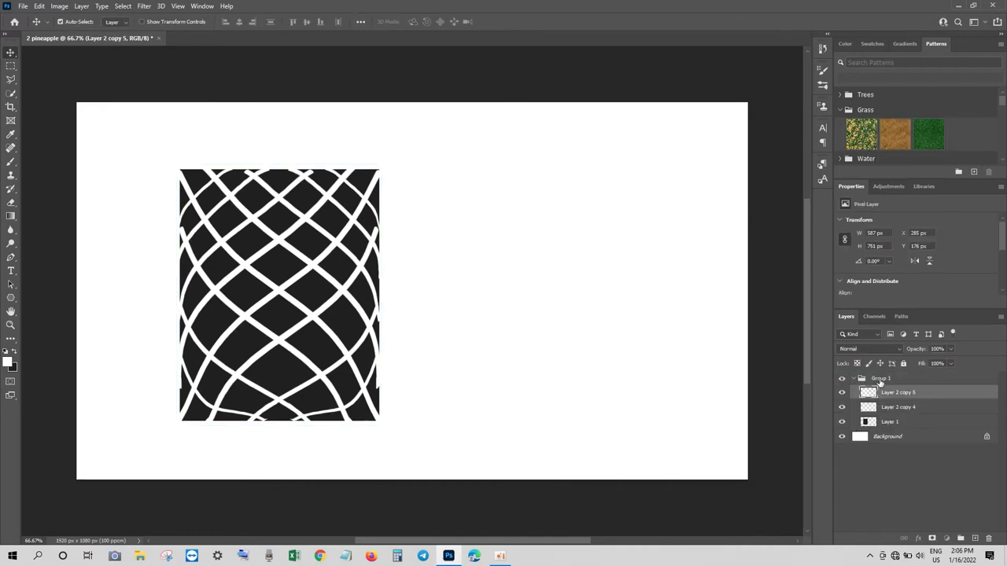
left_click_drag(881, 393, 882, 376)
left_click(853, 393)
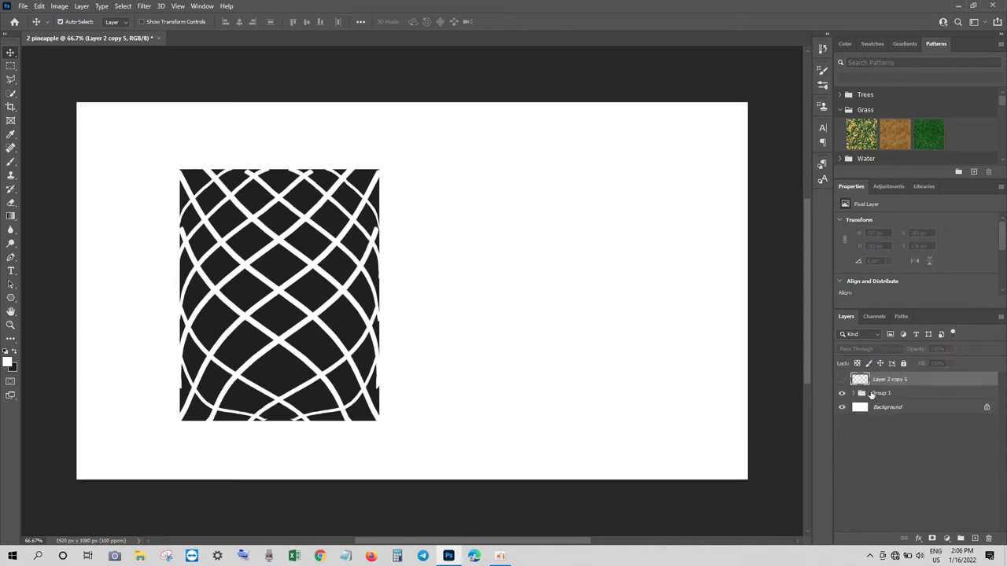
right_click(897, 392)
left_click(903, 463)
Warp the four corners inward to round the square into a barrel-shaped pineapple body.
key("ctrl+t")
right_click(274, 257)
left_click(293, 332)
left_click_drag(379, 167, 347, 190)
mouse_move(176, 165)
left_mouse_down()
mouse_move(207, 175)
mouse_move(214, 191)
left_mouse_up()
mouse_move(176, 425)
left_mouse_down()
mouse_move(228, 392)
mouse_move(216, 402)
left_mouse_up()
left_click_drag(382, 428, 352, 412)
key("Return")
key("ctrl+t")
right_click(240, 309)
Warp Group 1's body into a barrel shape, bulging the left and lower-left sides outward.
left_click(260, 376)
left_click_drag(204, 228, 190, 236)
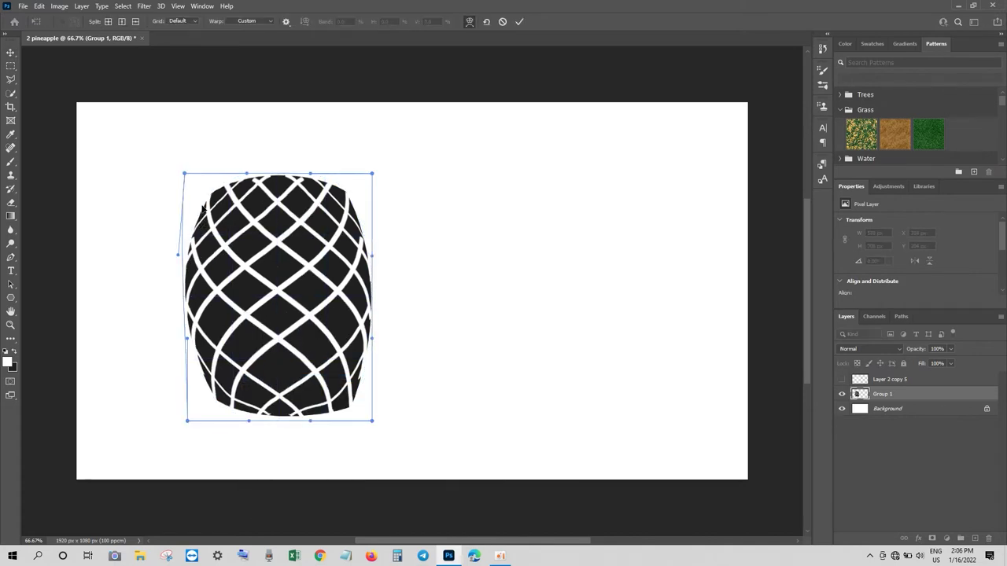
left_click_drag(329, 203, 340, 207)
left_click_drag(373, 171, 366, 177)
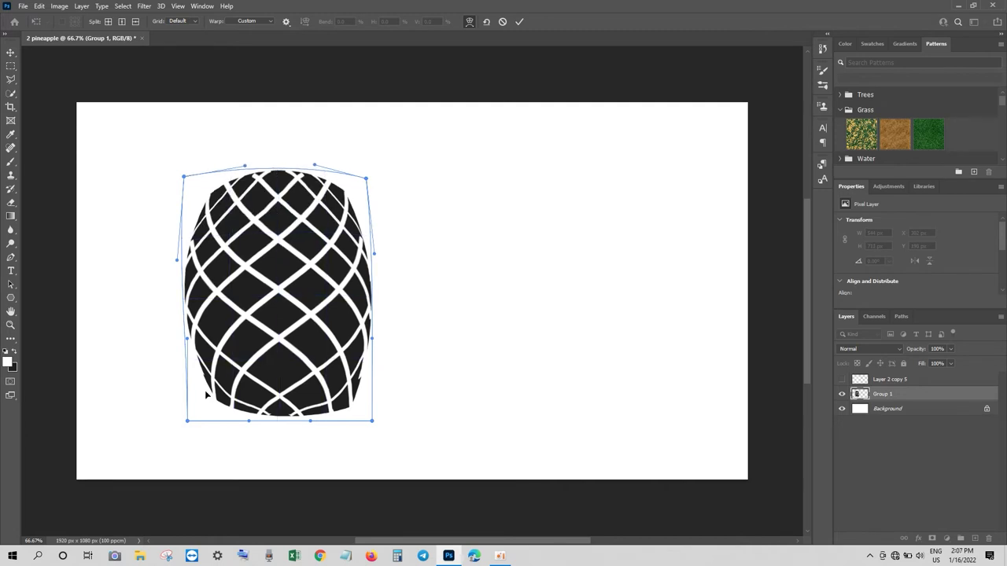
left_click_drag(206, 386, 287, 425)
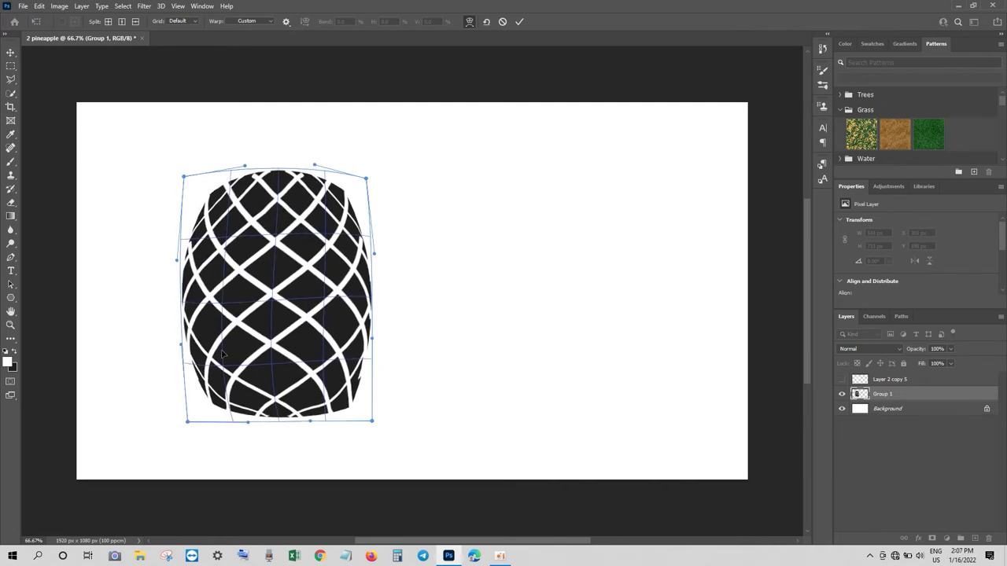
left_click_drag(325, 341, 292, 306)
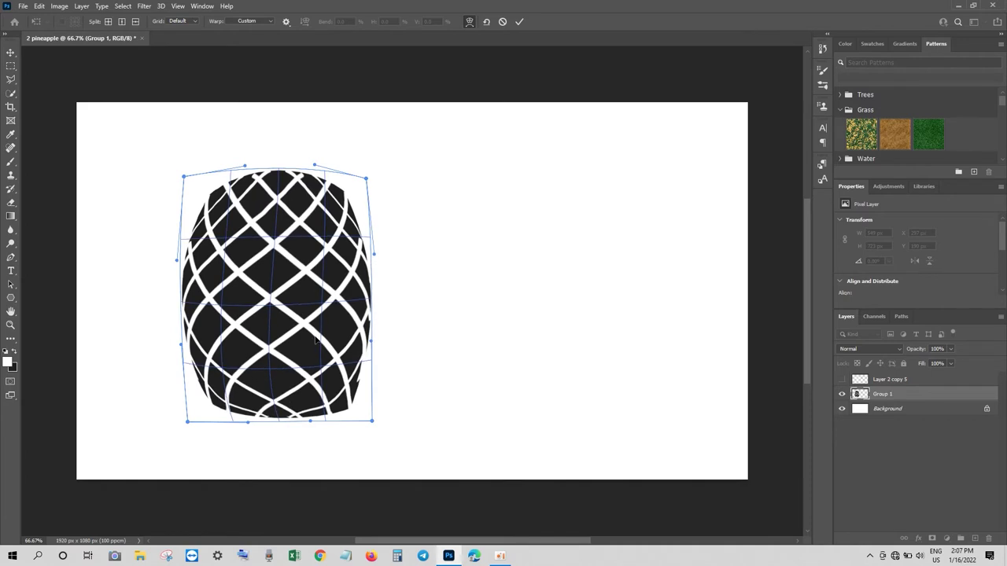
key("ctrl+z")
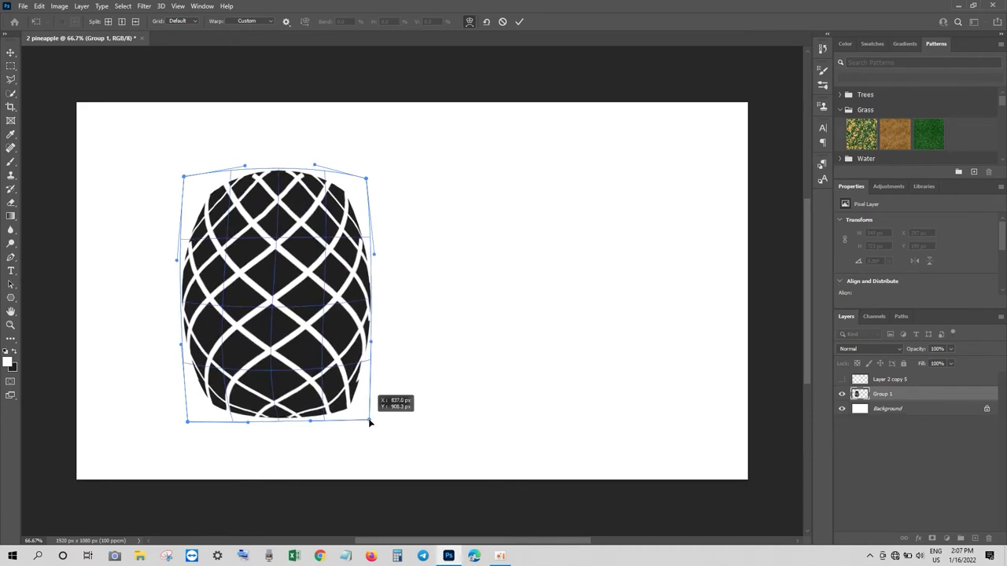
key("Return")
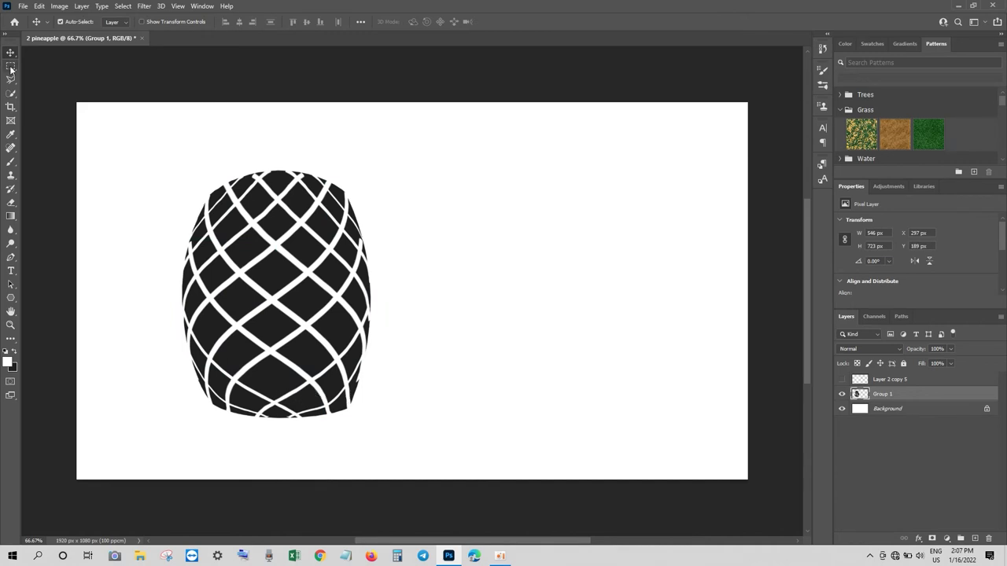
key("p")
left_click(183, 347)
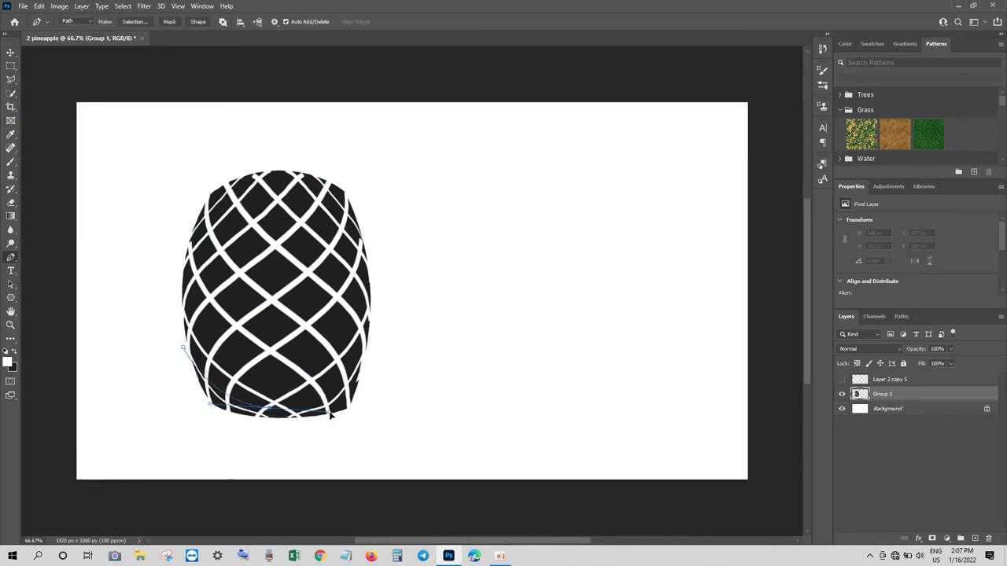
key("ctrl+Return")
key("ctrl+t")
right_click(206, 403)
left_click(236, 258)
left_click_drag(190, 437, 176, 431)
mouse_move(299, 461)
left_mouse_down()
mouse_move(360, 441)
mouse_move(342, 429)
left_mouse_up()
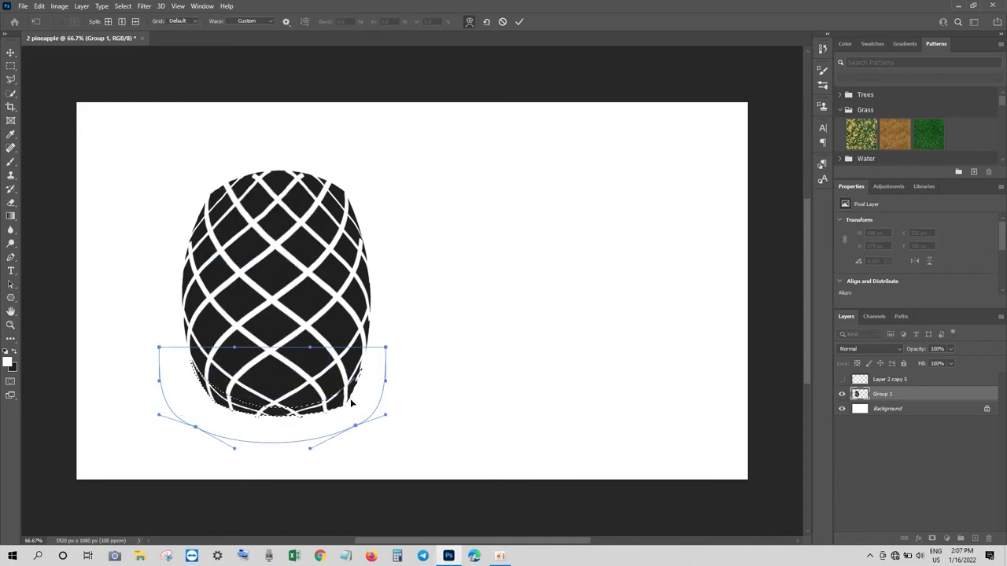
left_click_drag(343, 429, 336, 431)
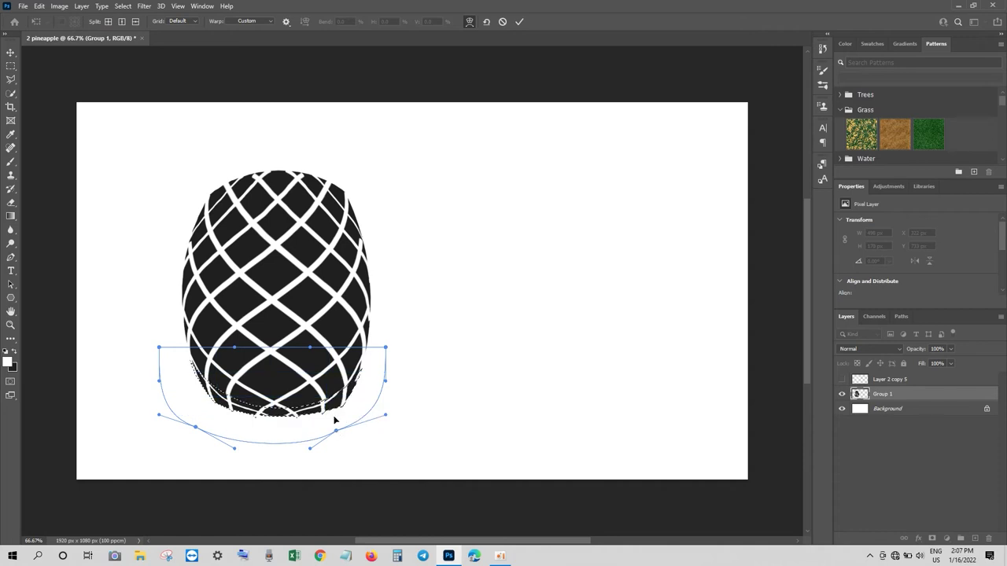
key("Return")
key("p")
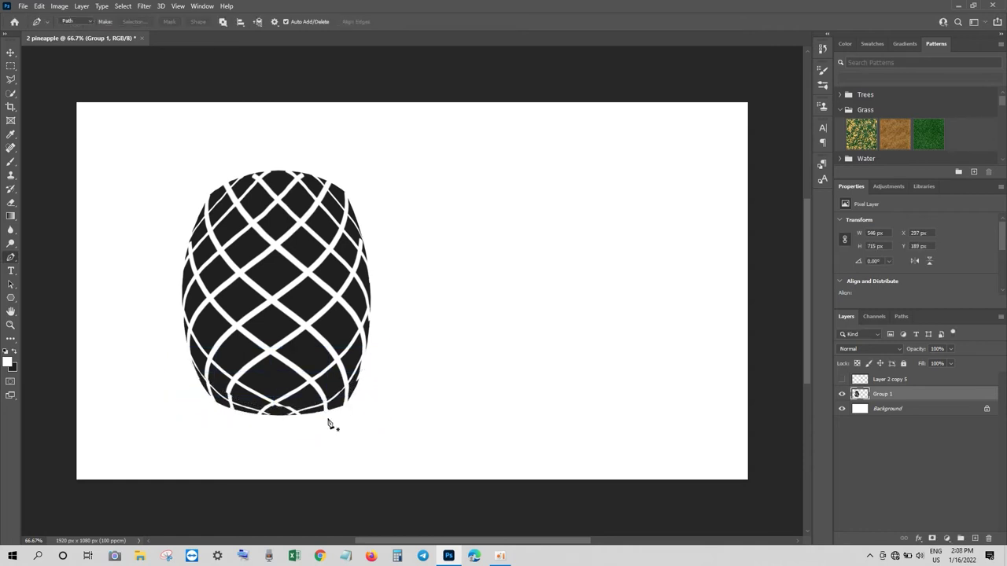
left_click(329, 424)
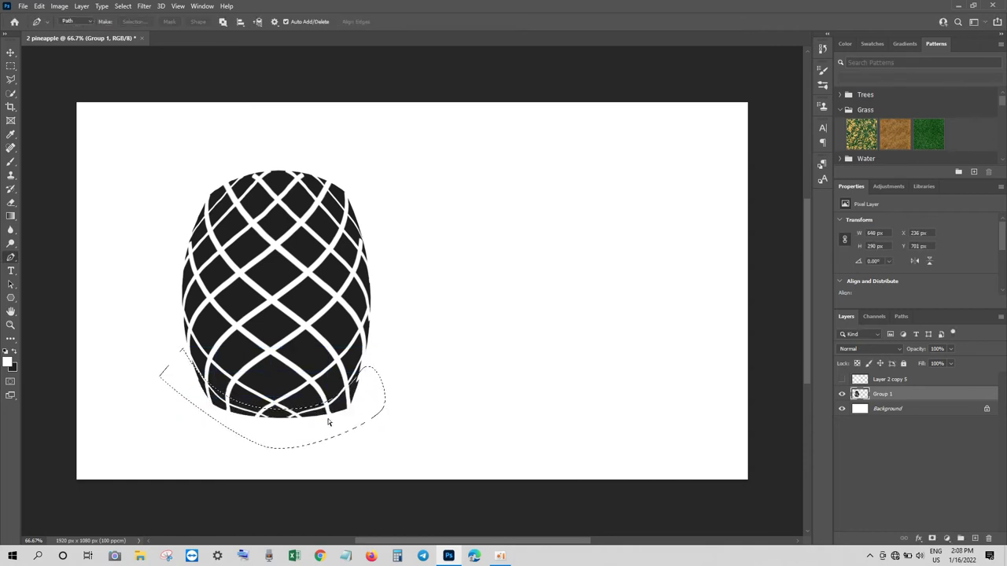
key("ctrl+Return")
left_click_drag(352, 153, 354, 150)
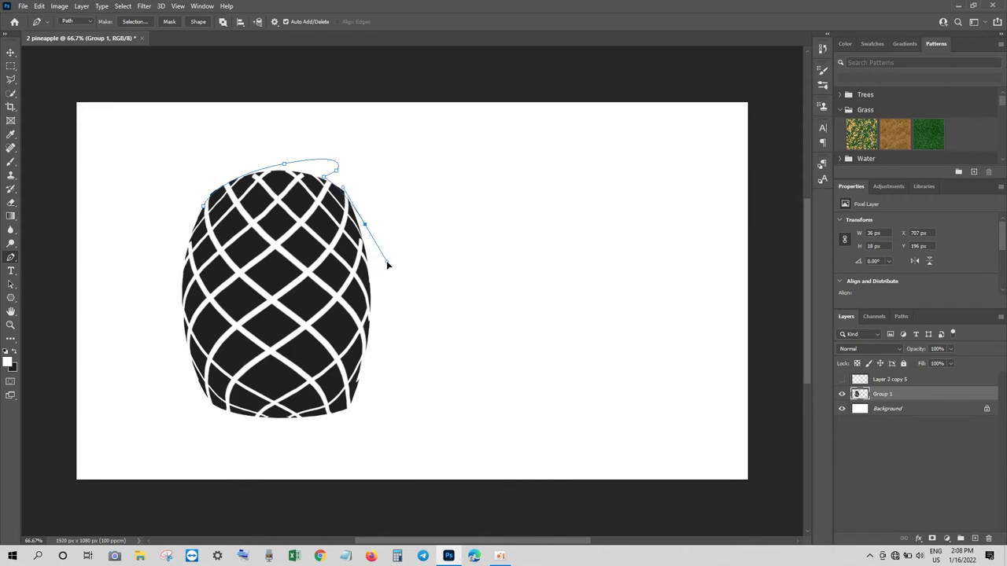
left_click_drag(386, 334, 364, 383)
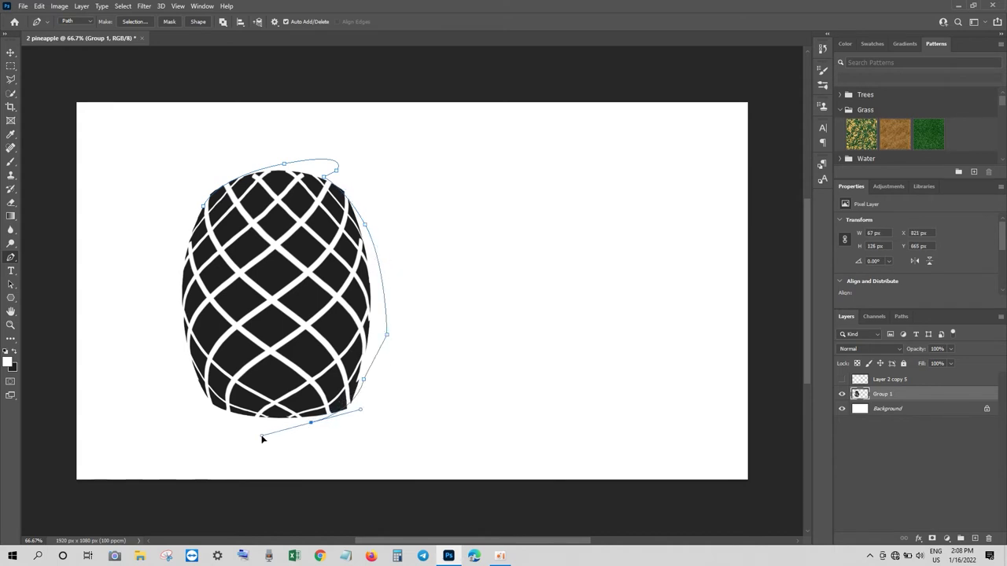
left_click_drag(262, 439, 268, 425)
left_click_drag(264, 433, 262, 433)
left_click_drag(232, 417, 171, 334)
left_click(204, 447)
left_click(455, 378)
left_click(472, 252)
left_click(291, 124)
left_click(176, 172)
key("ctrl+Return")
left_click(368, 358)
left_click_drag(305, 421, 264, 431)
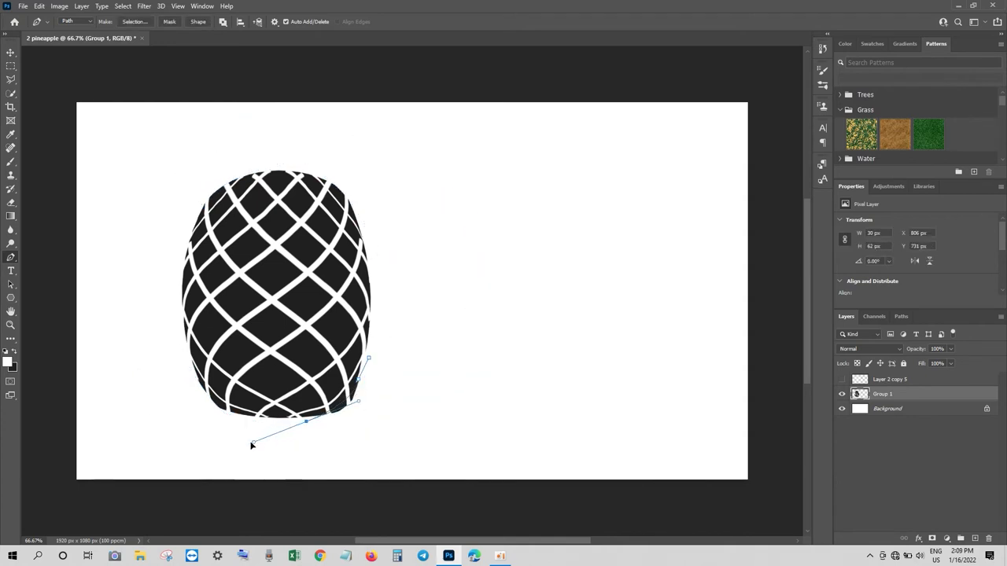
key("Escape")
left_click(10, 53)
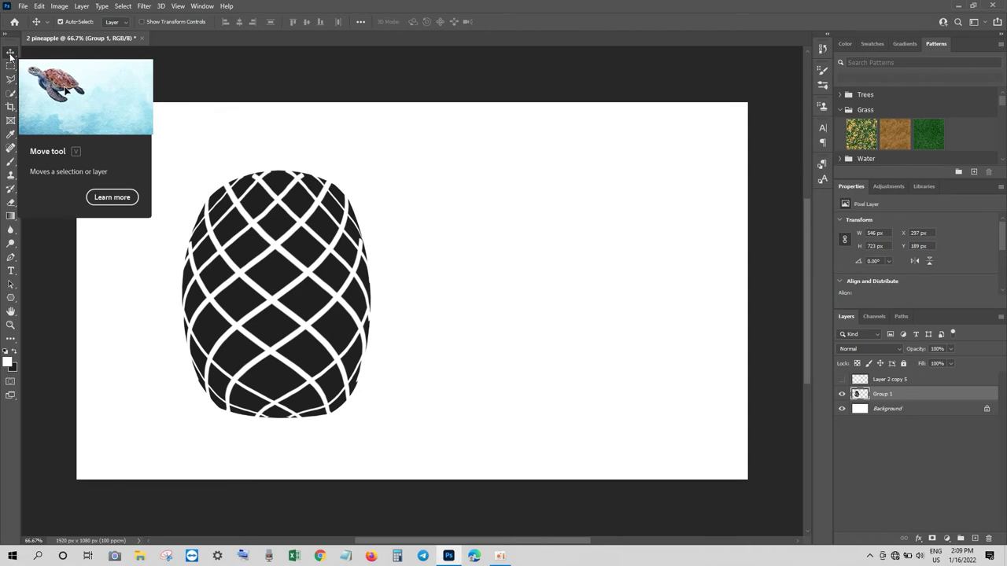
key("ctrl")
Warp the lattice body with bulging sides and widened bottom corners, then move it lower.
key("ctrl+t")
right_click(246, 237)
left_click(263, 311)
left_click_drag(206, 217, 181, 209)
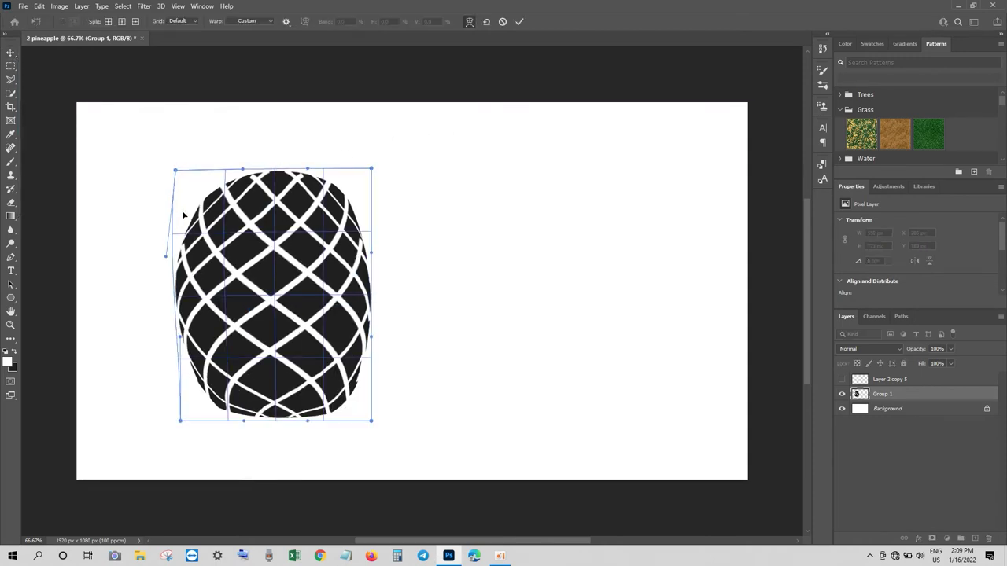
left_click_drag(361, 211, 371, 214)
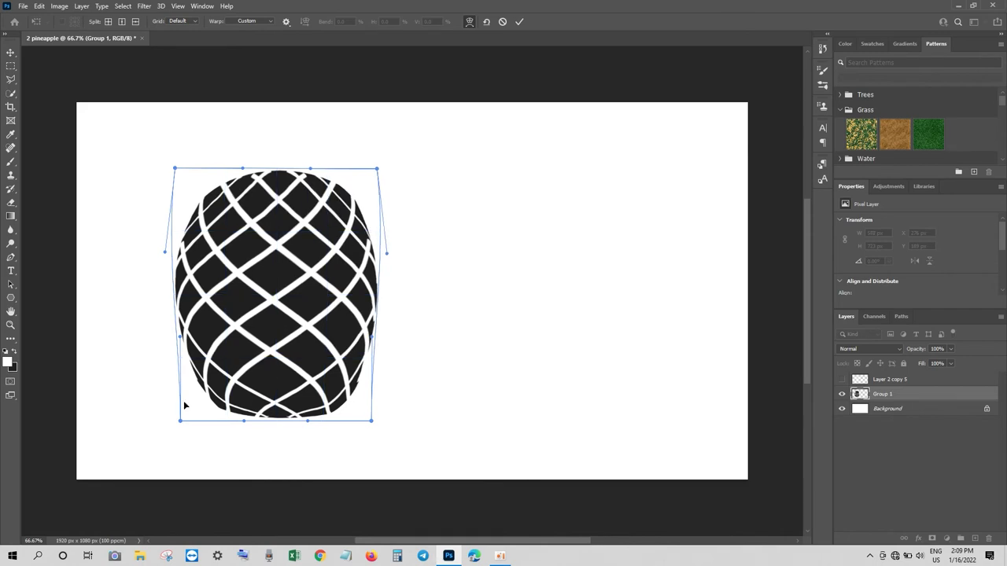
left_click_drag(182, 404, 182, 418)
left_click_drag(336, 416, 366, 426)
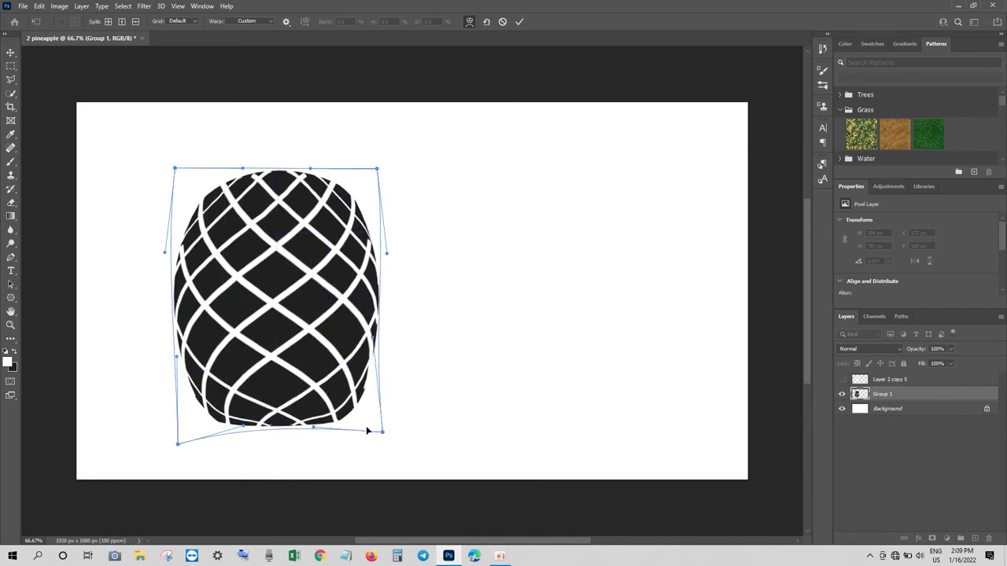
left_click_drag(282, 428, 284, 432)
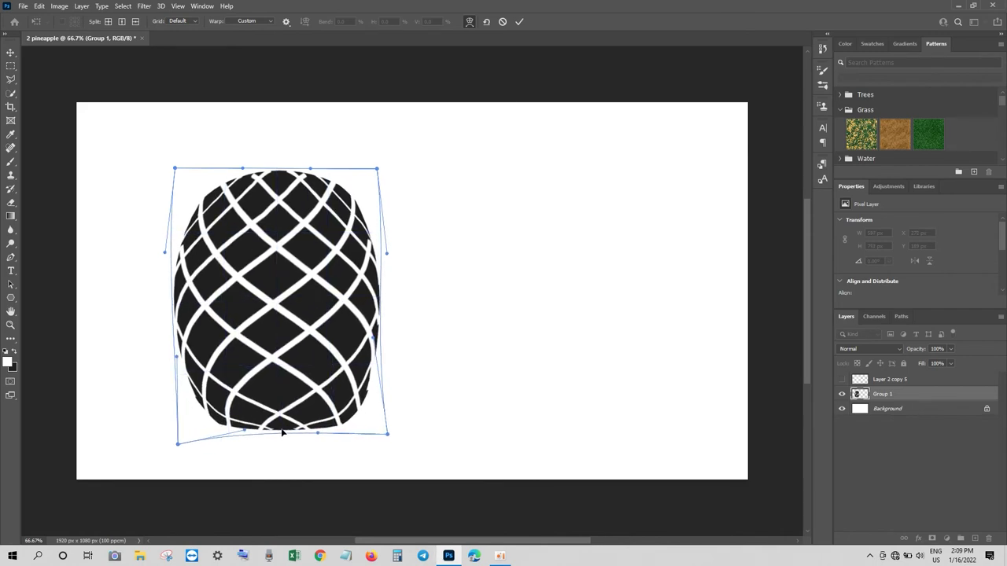
key("Return")
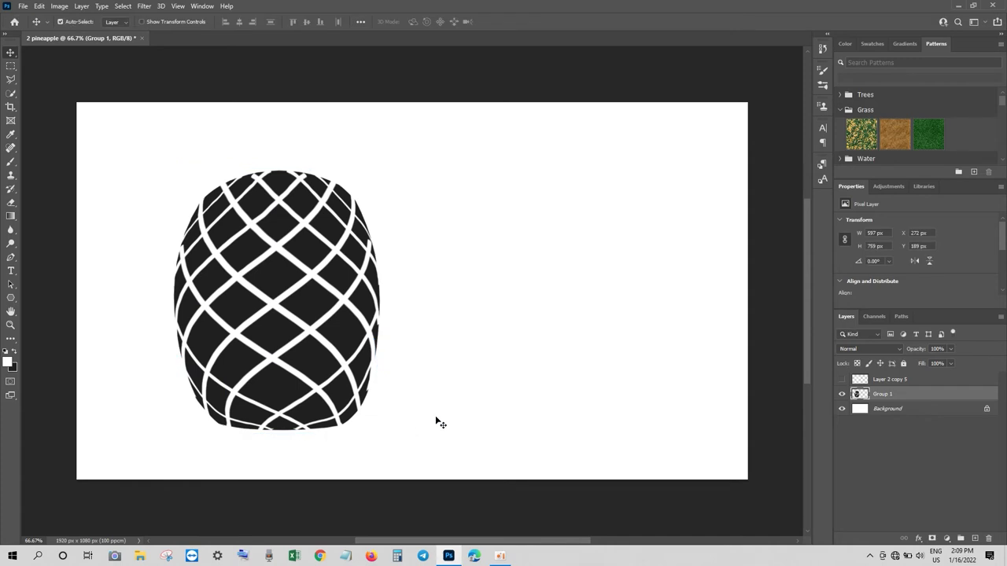
left_click_drag(274, 304, 270, 355)
Pen-draw an outline of three leaves (left, tall middle, right) above the body.
left_click(11, 257)
left_click(228, 252)
left_click_drag(172, 251, 141, 269)
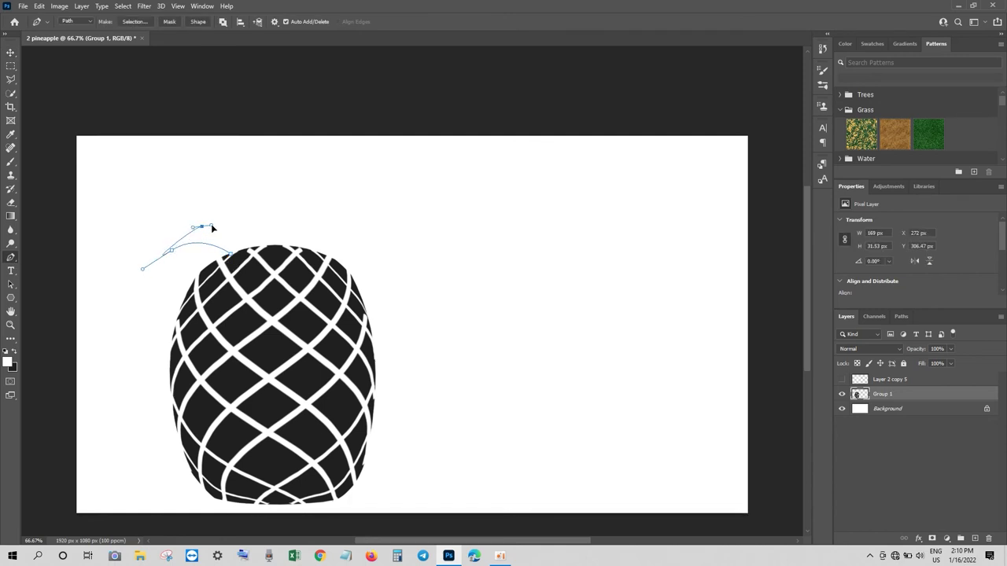
left_click_drag(258, 246, 265, 256)
left_click(225, 213)
left_click_drag(213, 187, 261, 220)
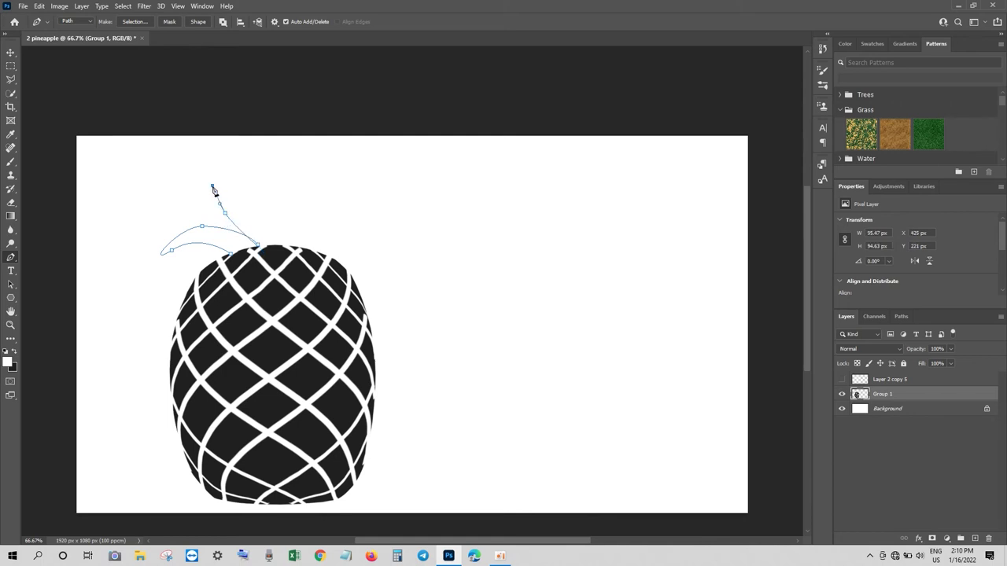
left_click(273, 243)
left_click(292, 216)
left_click(353, 215)
left_click(382, 237)
left_click_drag(301, 234, 286, 247)
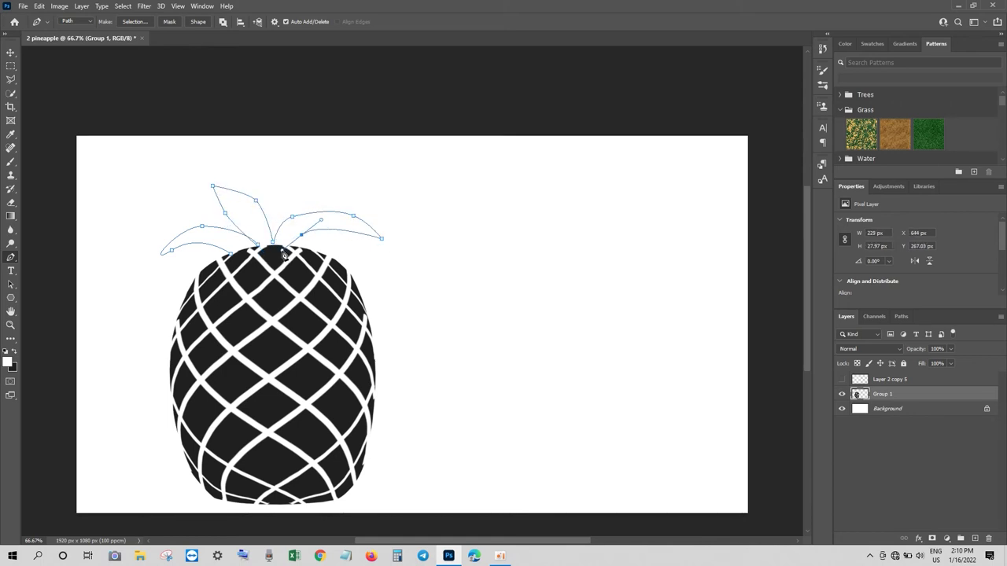
Fill the leaf outline with black on a new layer and deselect.
key("ctrl+Return")
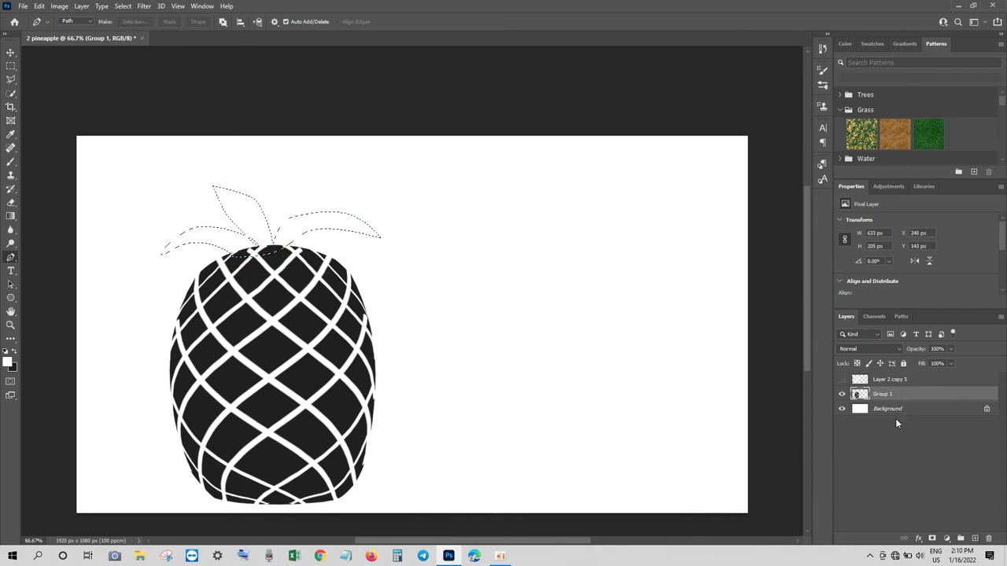
key("ctrl+shift+alt+n")
key("ctrl+BackSpace")
key("ctrl+d")
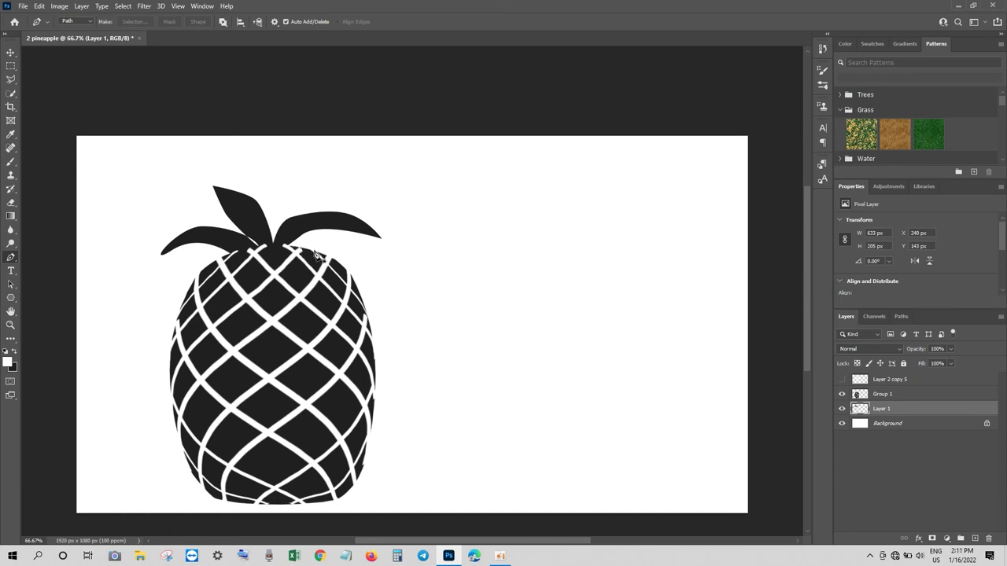
mouse_move(296, 252)
left_mouse_down()
mouse_move(370, 250)
mouse_move(390, 275)
left_mouse_up()
Pen-draw a taller row of back leaves behind the front ones.
mouse_move(303, 227)
left_mouse_down()
mouse_move(329, 220)
mouse_move(281, 232)
left_mouse_up()
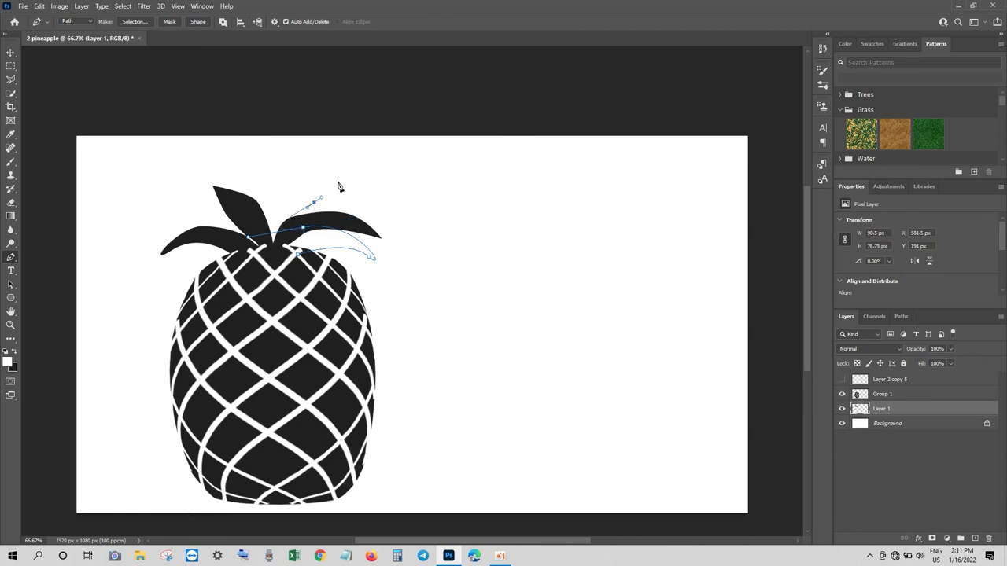
mouse_move(380, 170)
left_mouse_down()
mouse_move(398, 176)
mouse_move(279, 170)
mouse_move(260, 161)
mouse_move(230, 175)
left_mouse_up()
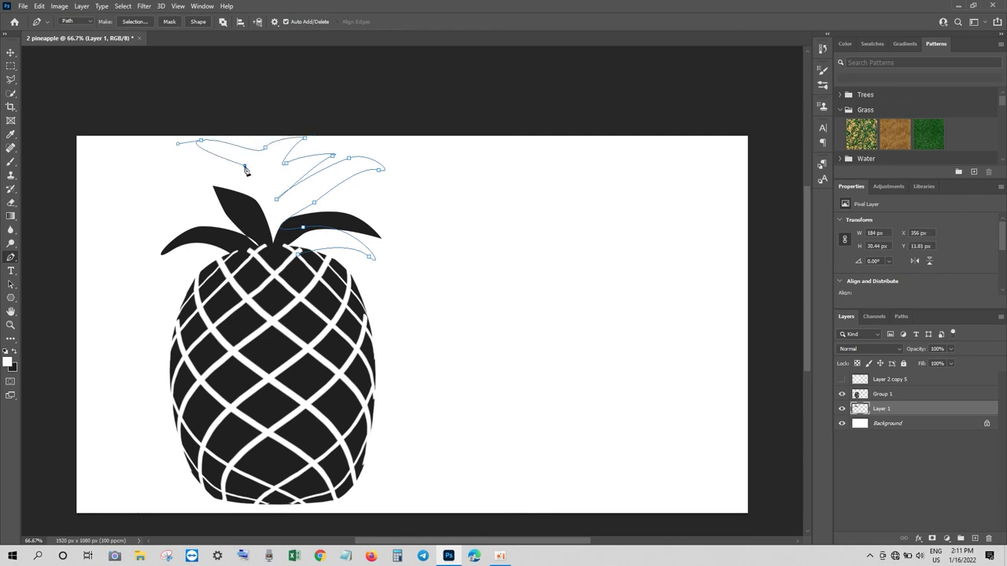
left_click_drag(201, 141, 136, 183)
left_click_drag(265, 211, 323, 273)
left_click_drag(163, 199, 108, 218)
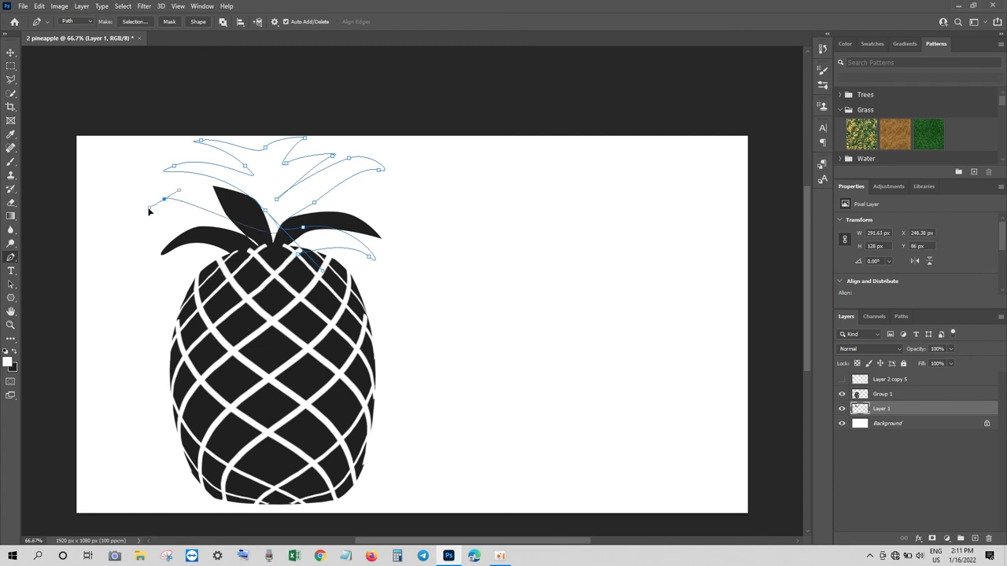
Fill the back leaves black on a new layer placed below Layer 1.
key("ctrl+Return")
left_click(975, 539)
key("alt+BackSpace")
key("ctrl+d")
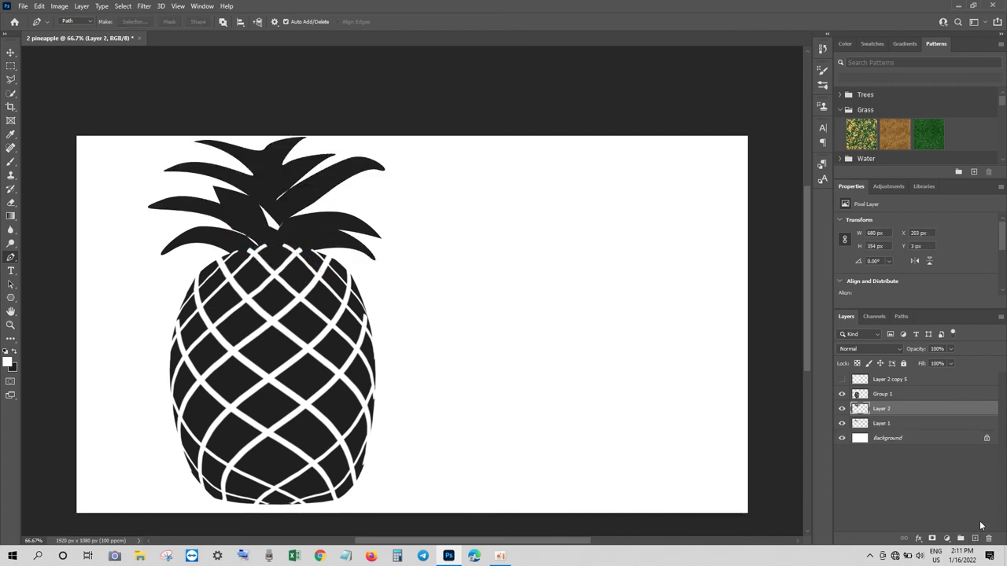
key("ctrl+bracketleft")
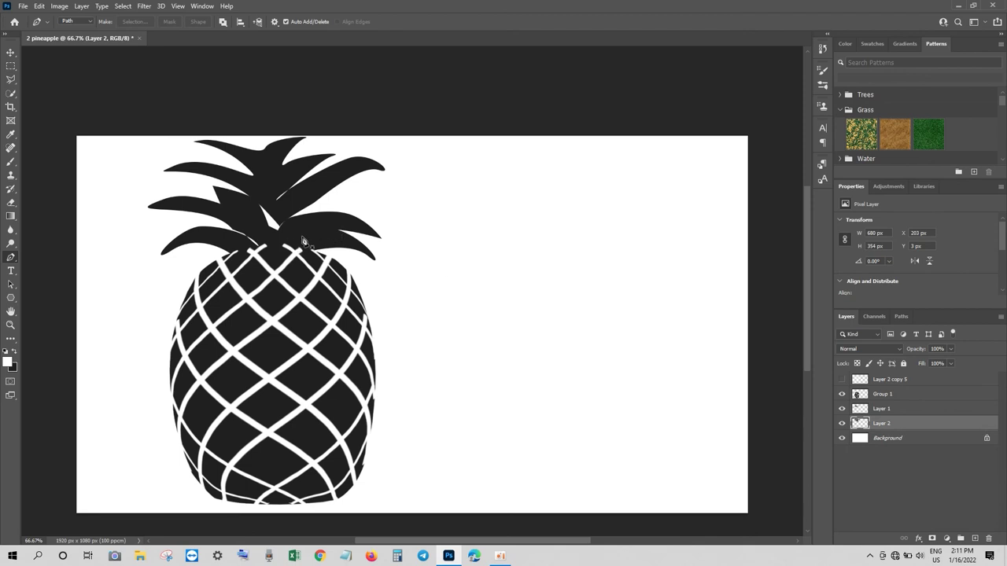
Outline a middle leaf and copy it onto its own layer, Layer 3.
mouse_move(251, 201)
left_mouse_down()
mouse_move(261, 181)
mouse_move(277, 213)
left_mouse_up()
left_click(242, 169)
left_click(261, 237)
key("ctrl+Return")
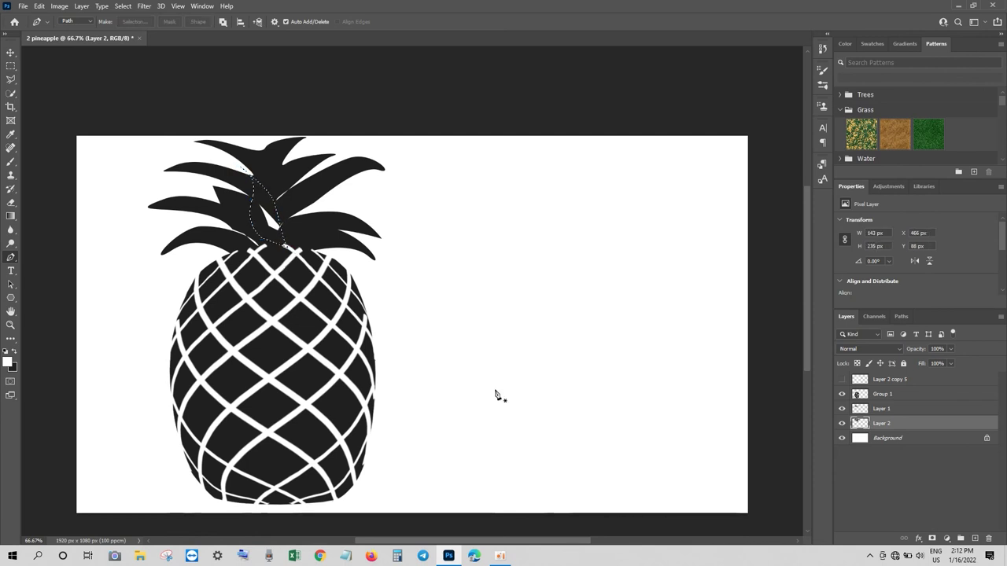
key("ctrl+j")
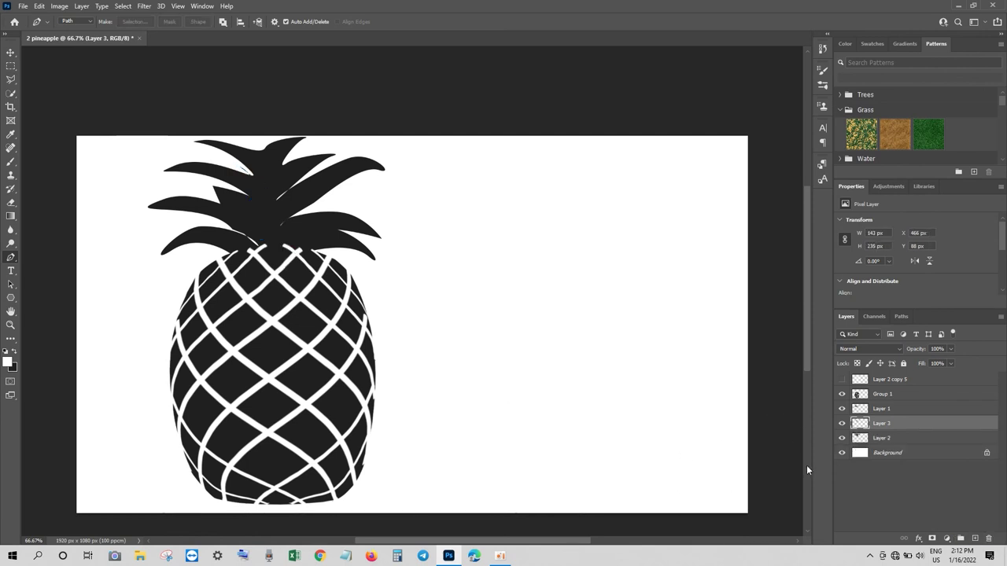
left_click(876, 410)
Give Layer 1's leaves a white 5 px Stroke at 100% opacity and copy it to Layer 3.
left_click(919, 539)
left_click(941, 455)
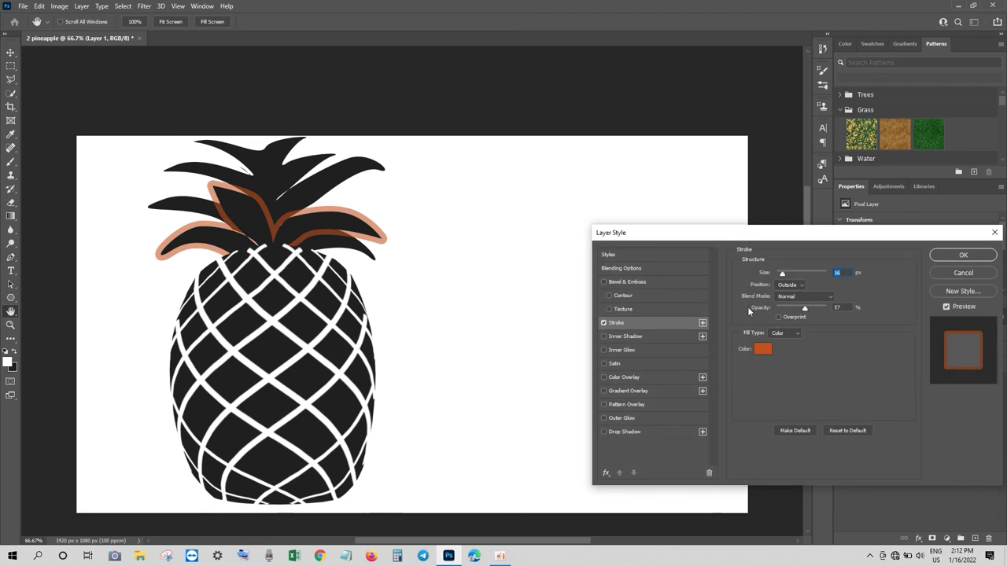
left_click(771, 348)
left_click(662, 216)
left_click(899, 211)
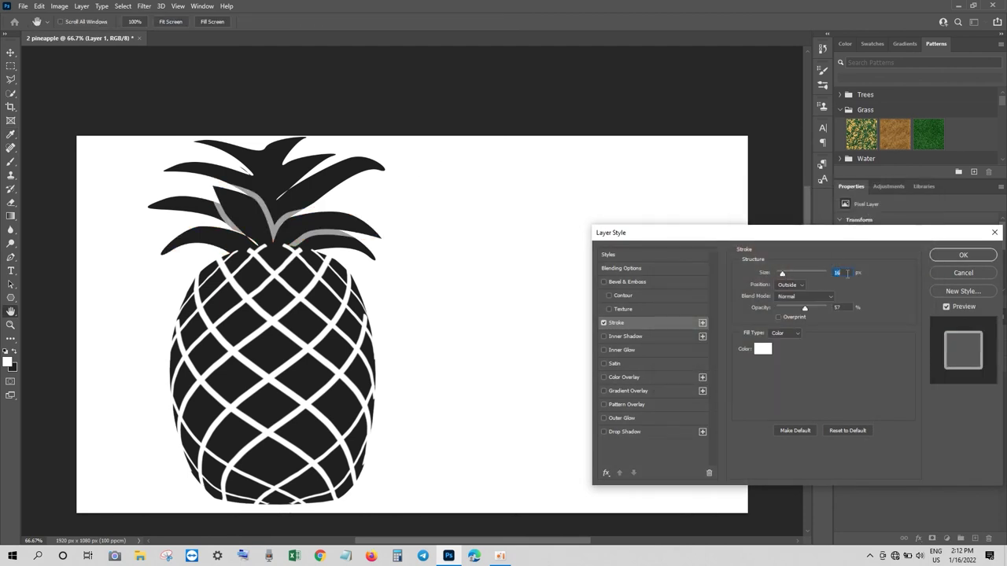
type("3")
left_click_drag(803, 313, 827, 310)
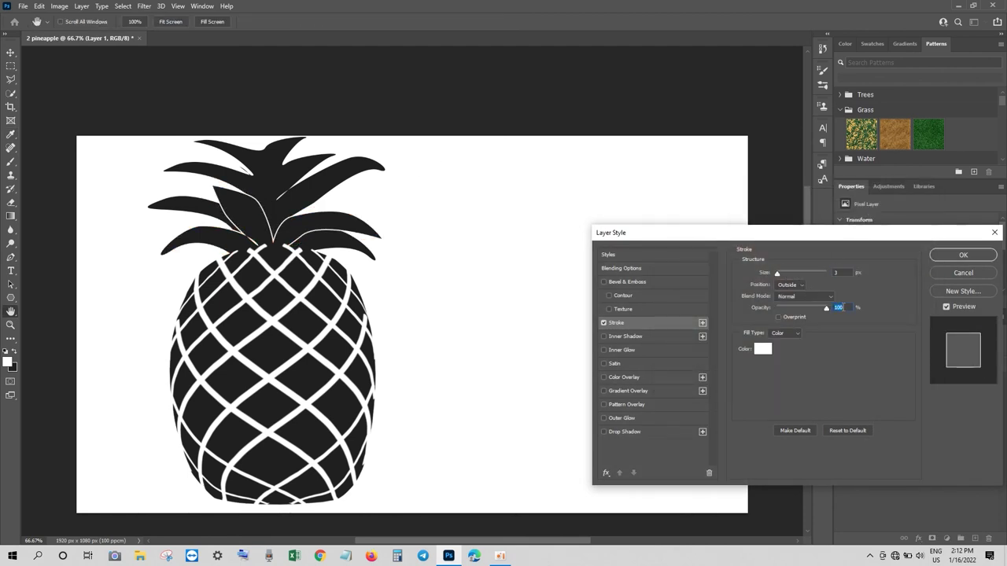
type("5")
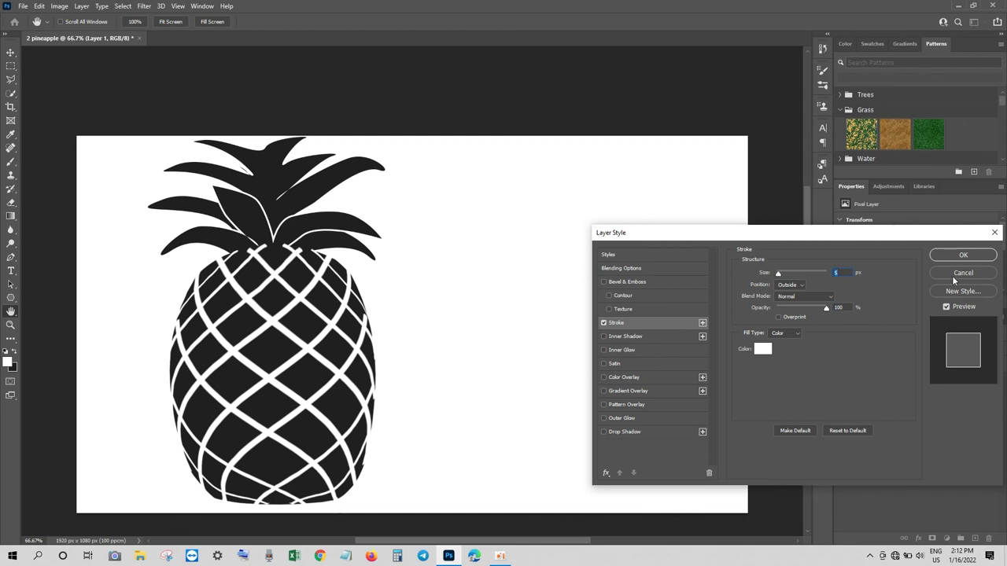
left_click(963, 255)
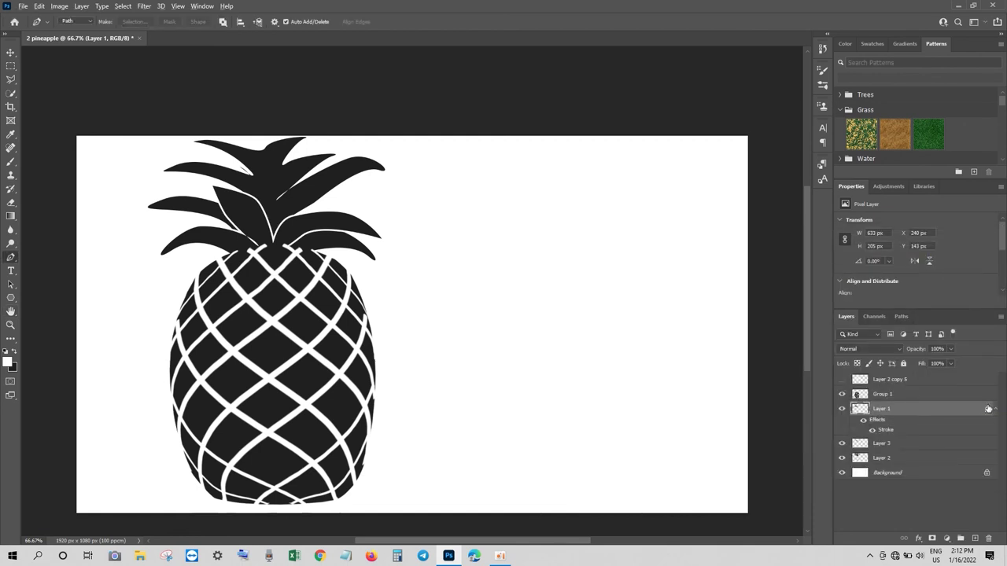
left_click_drag(988, 409, 980, 477)
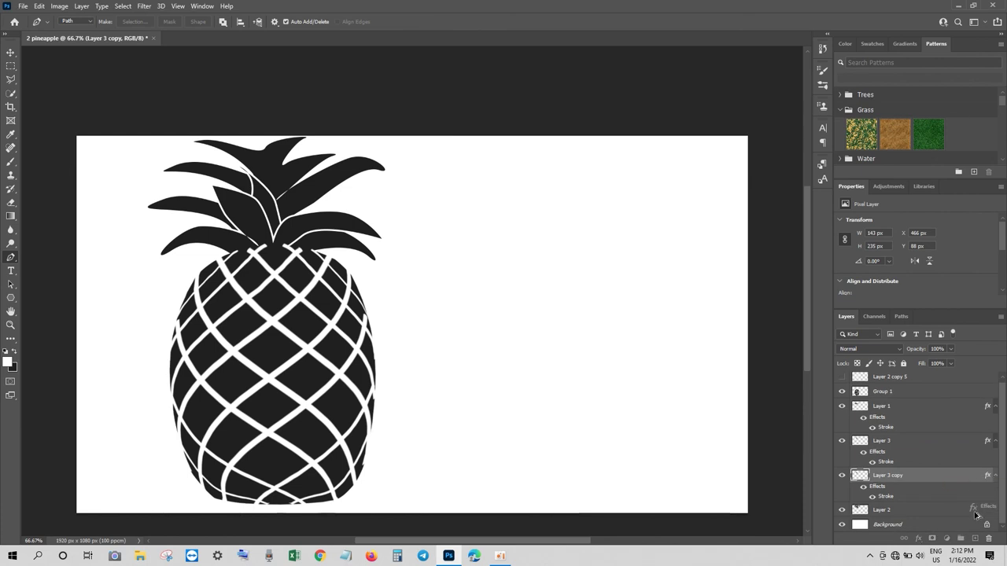
Copy the white stroke onto the back leaves and add a tall black centre leaf.
left_click_drag(986, 476, 983, 510)
scroll(591, 330, "down", 2)
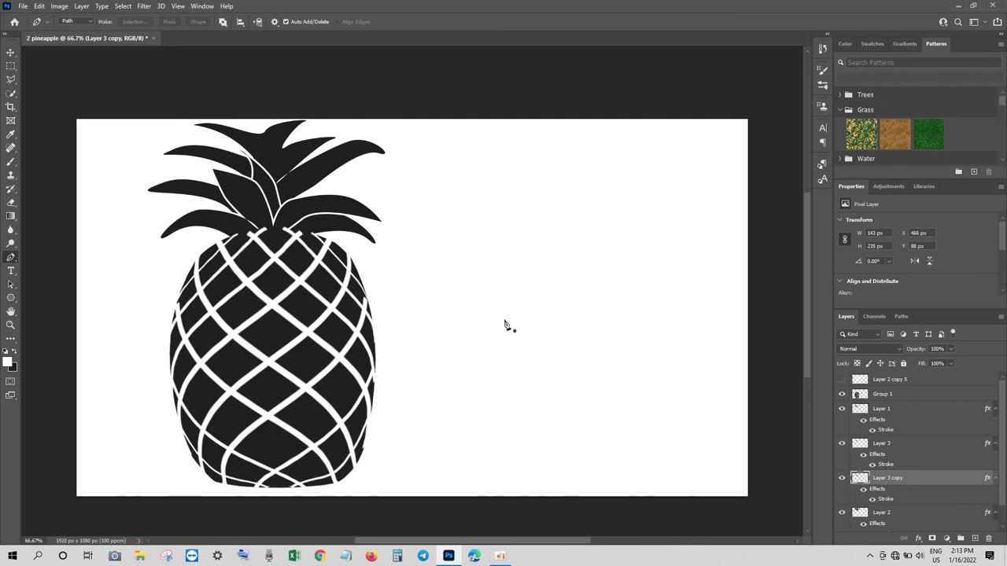
left_click(240, 182)
left_click_drag(242, 115, 242, 105)
left_click(256, 125)
left_click(257, 189)
key("ctrl+Return")
key("ctrl+BackSpace")
key("ctrl+d")
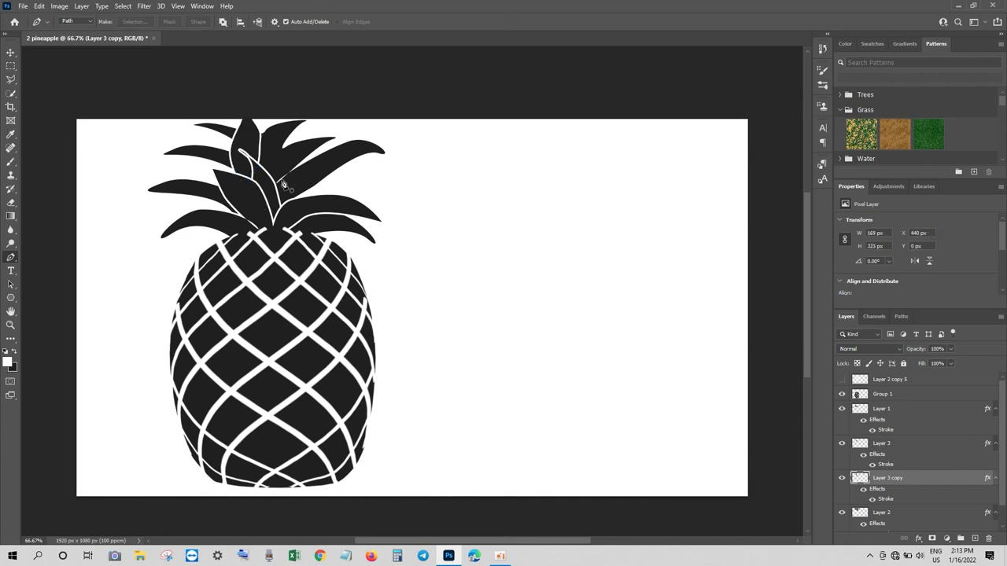
Add another black leaf at the top centre of the crown.
left_click(271, 173)
left_click(285, 139)
left_click(324, 122)
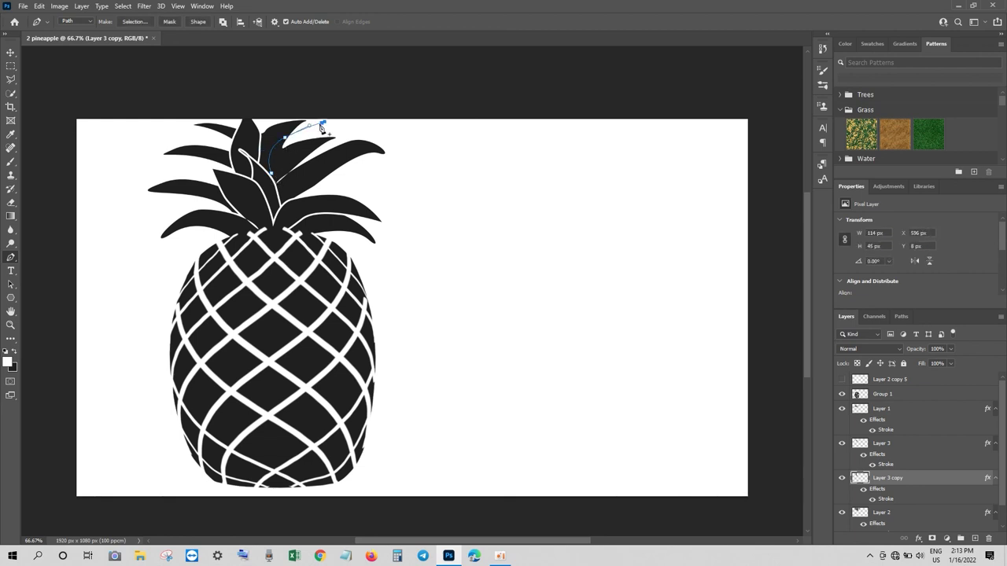
left_click(289, 168)
left_click(275, 211)
key("ctrl+Return")
key("ctrl+BackSpace")
key("ctrl+d")
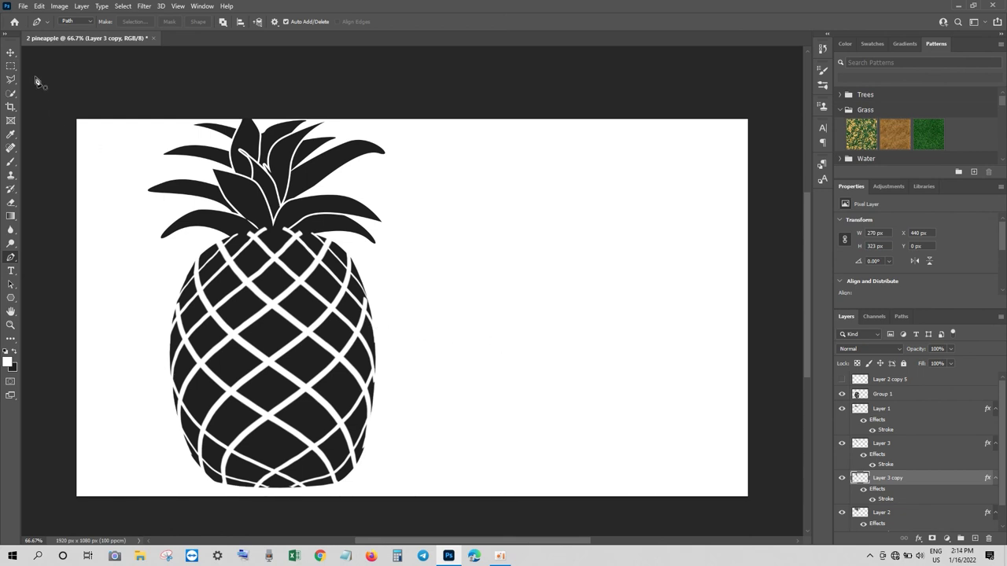
Merge the leaf and body layers into Layer 2 copy 5 and place a duplicate to the right.
key("v")
left_click(903, 410)
scroll(896, 493, "down", 1)
left_click(896, 493, "shift")
key("ctrl+e")
left_click(893, 385)
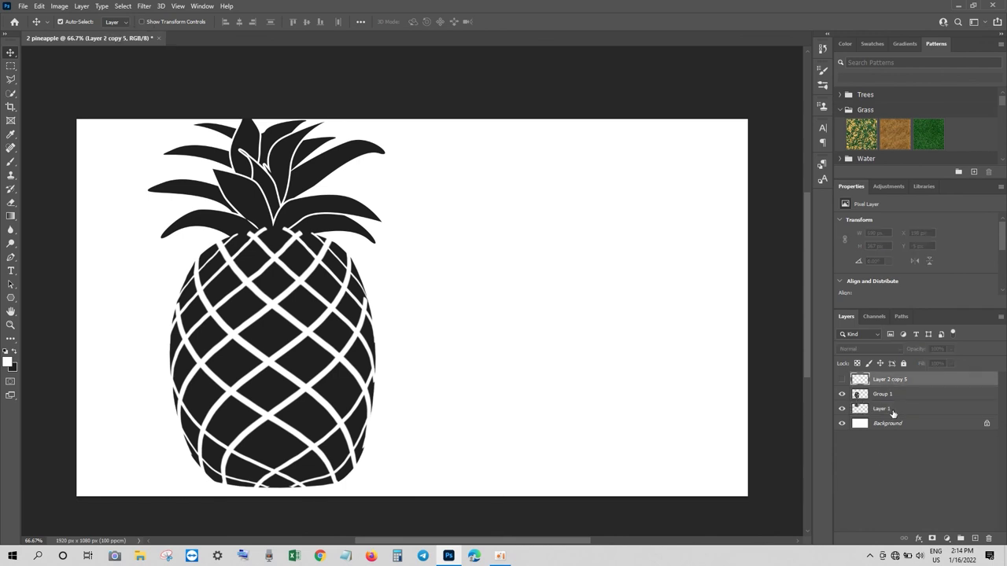
left_click(894, 410, "shift")
key("ctrl+e")
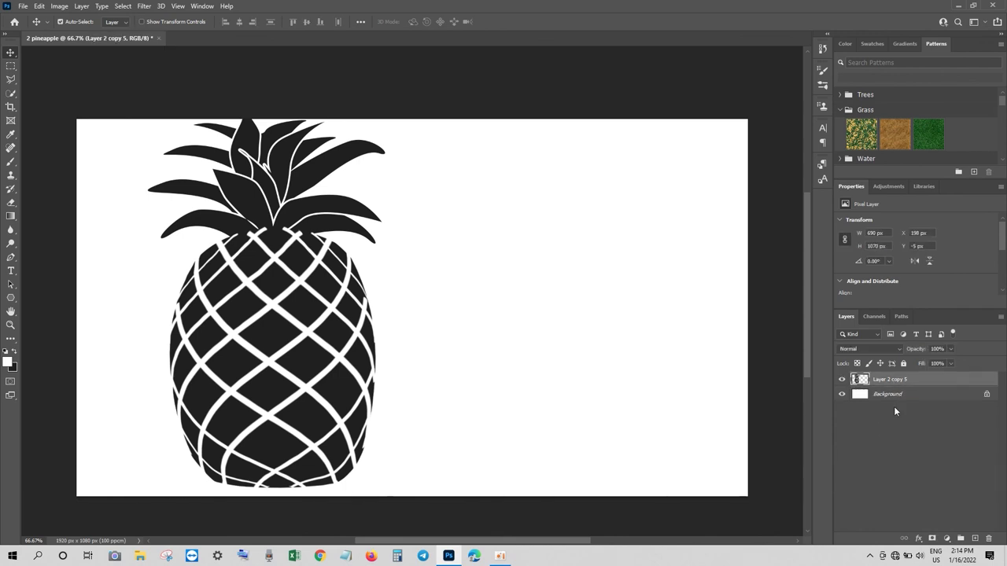
left_click_drag(188, 358, 563, 358)
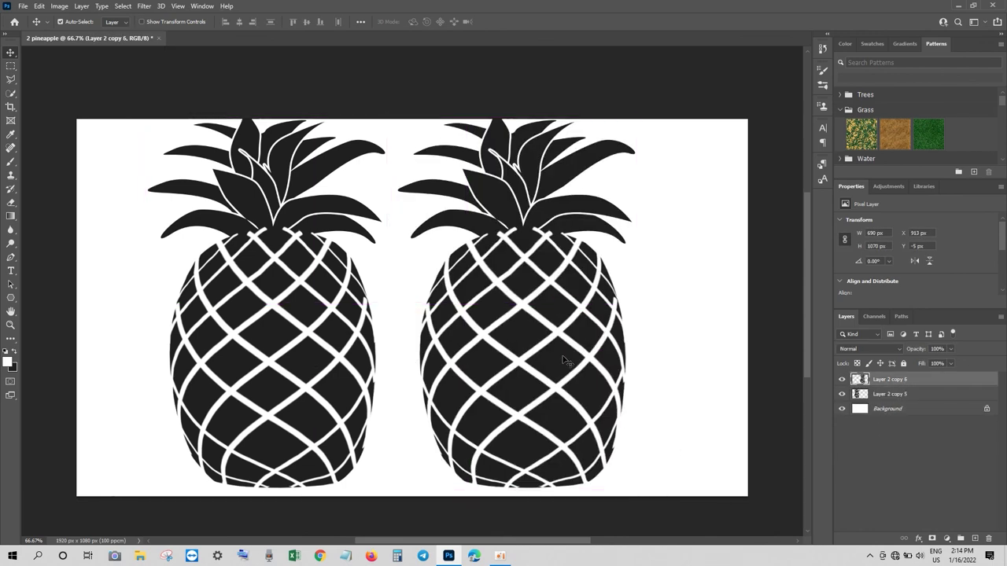